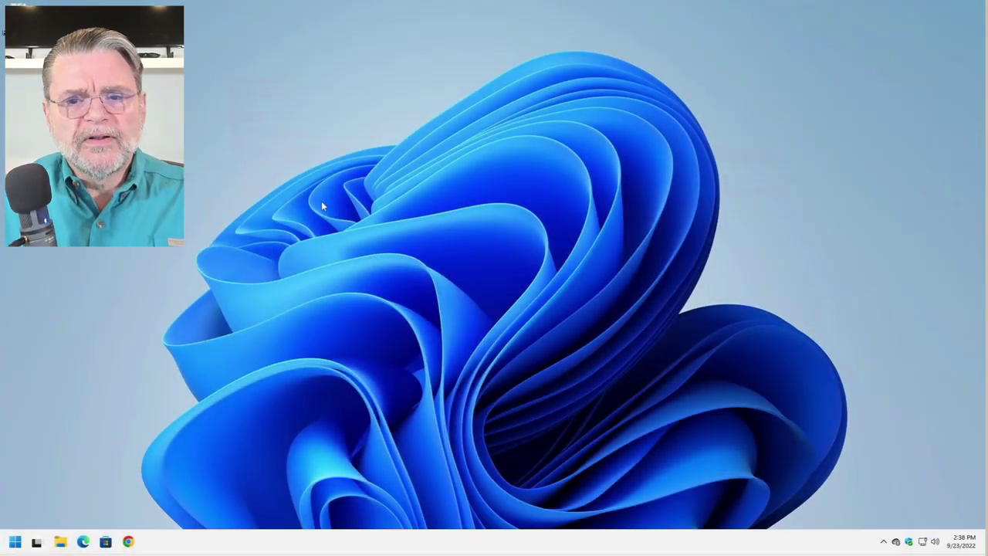
# - Open the Windows Settings and go to the Mouse pointer and touch page under Accessibility
pyautogui.rightClick(15, 541)
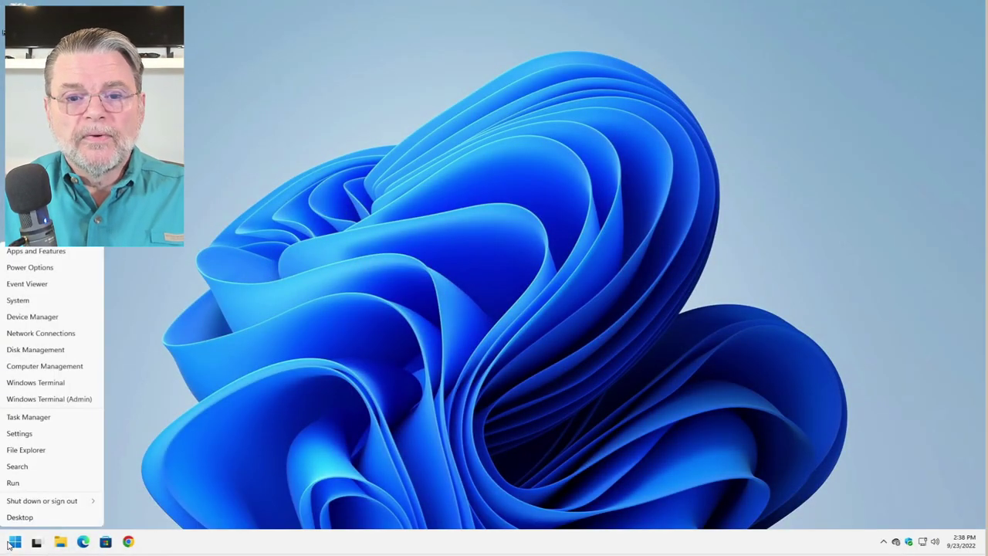
pyautogui.click(19, 433)
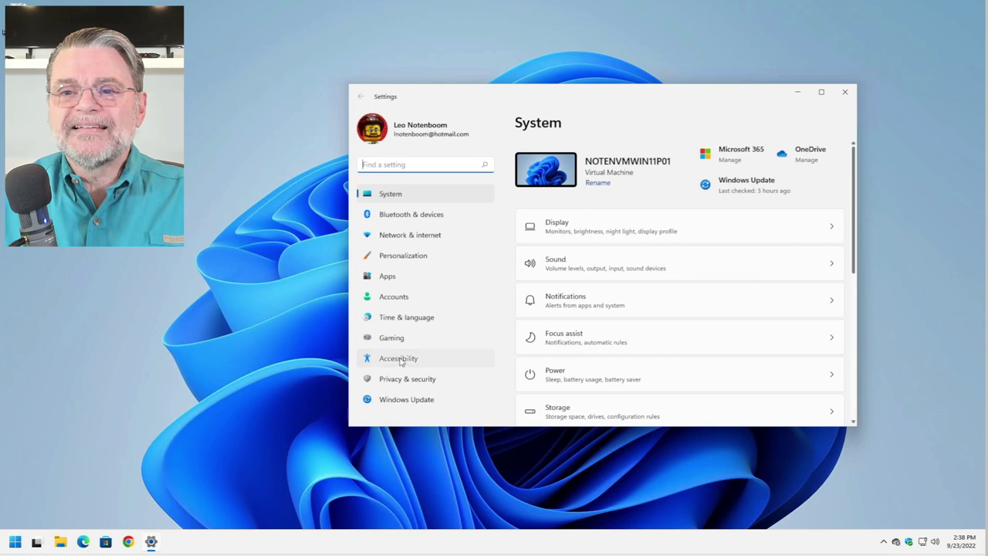
pyautogui.click(398, 360)
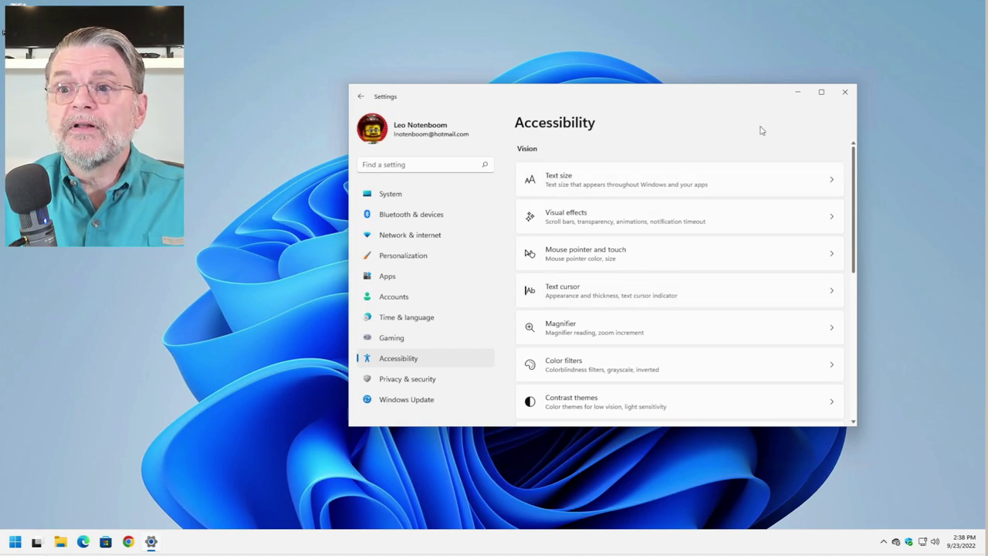
pyautogui.click(654, 254)
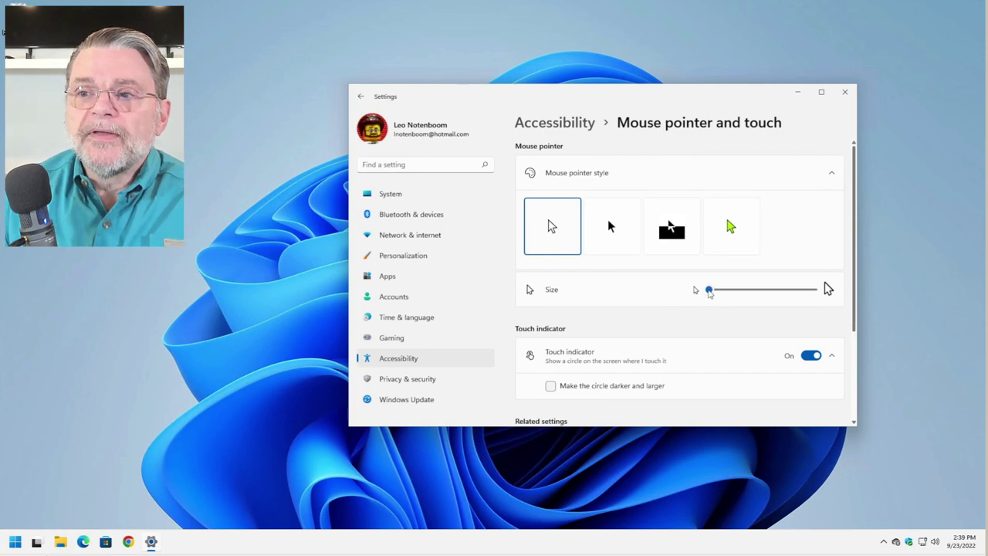
# - Try the mouse pointer at its largest size and return it to the smallest size, 1
pyautogui.moveTo(709, 292)
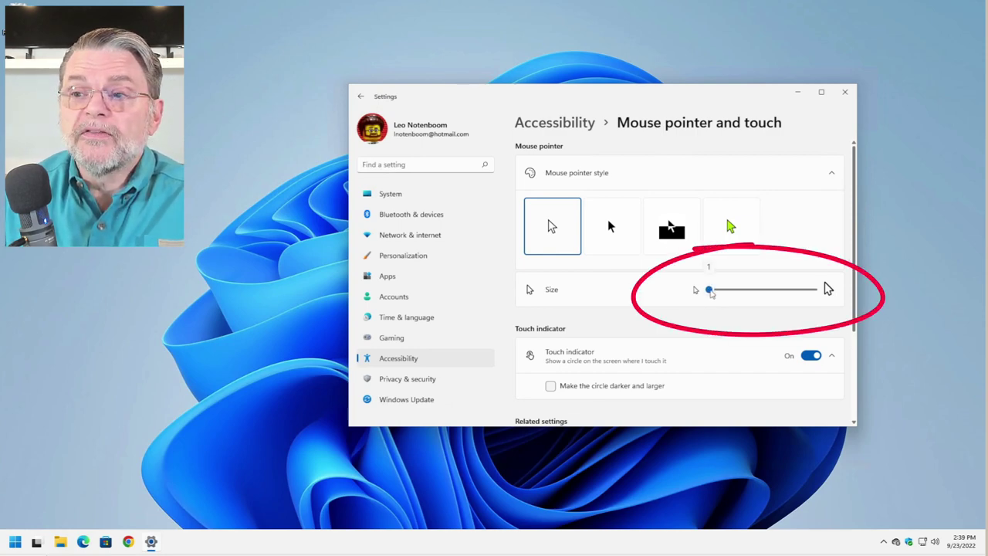
pyautogui.moveTo(710, 291); pyautogui.dragTo(822, 295)
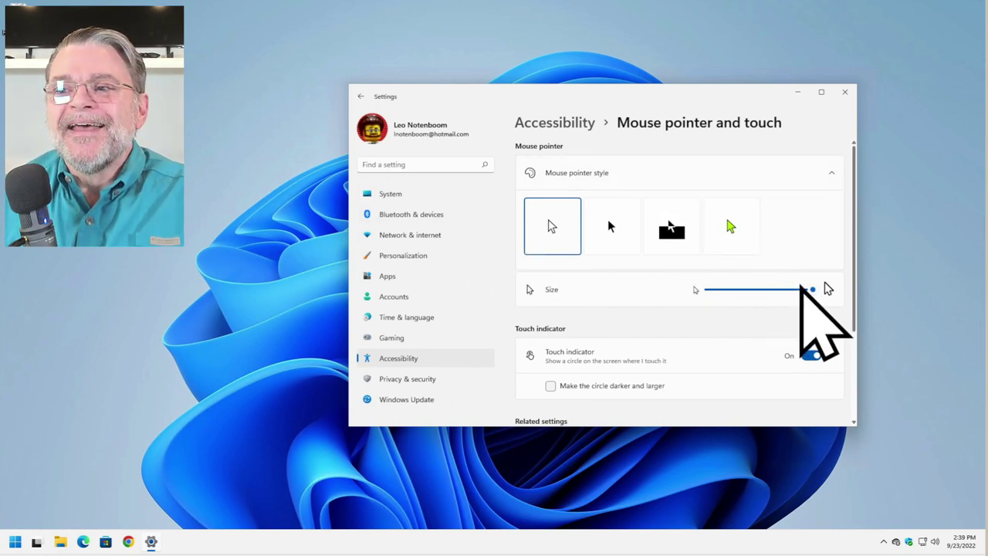
pyautogui.moveTo(813, 290); pyautogui.dragTo(693, 290)
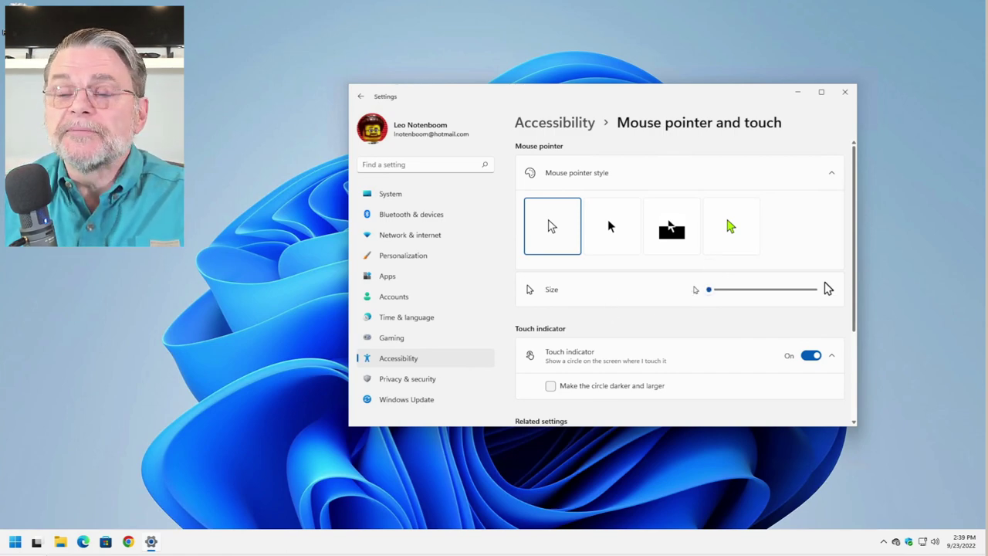
# - Try the black and the inverted mouse pointer styles
pyautogui.click(658, 176)
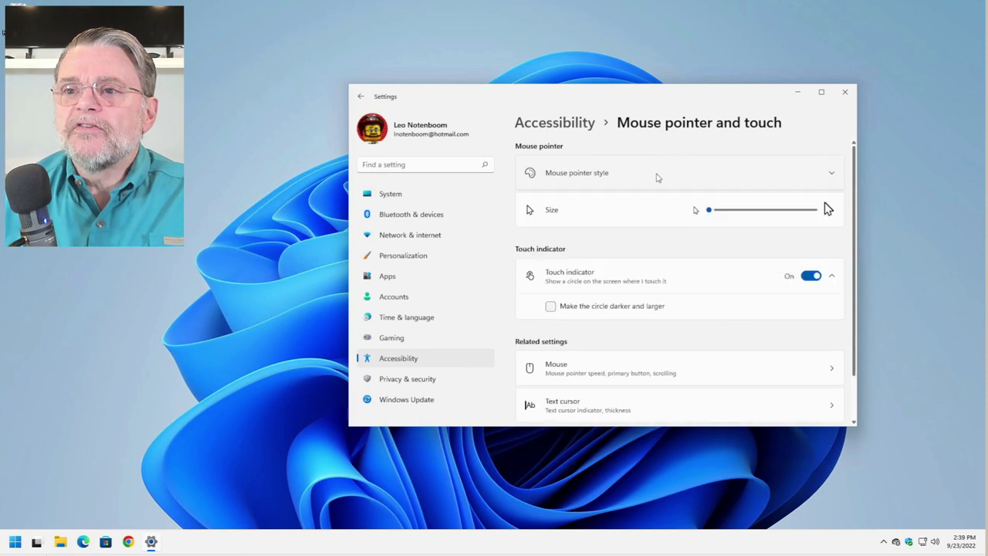
pyautogui.click(646, 176)
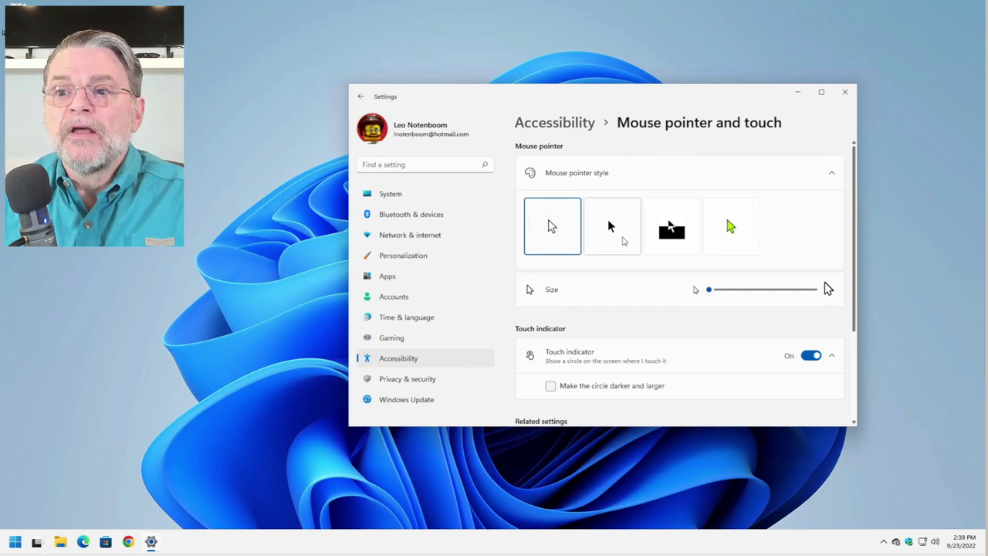
pyautogui.click(620, 237)
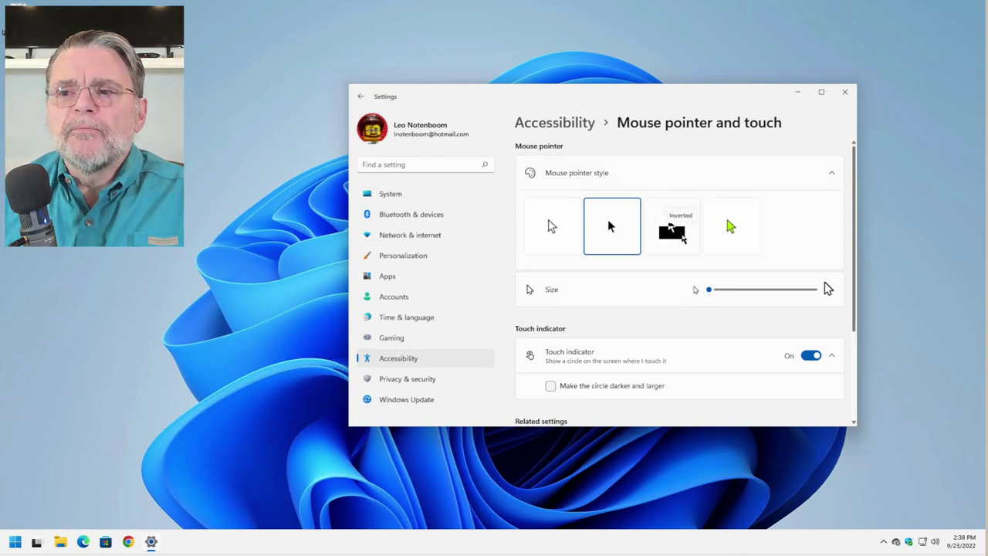
pyautogui.click(682, 236)
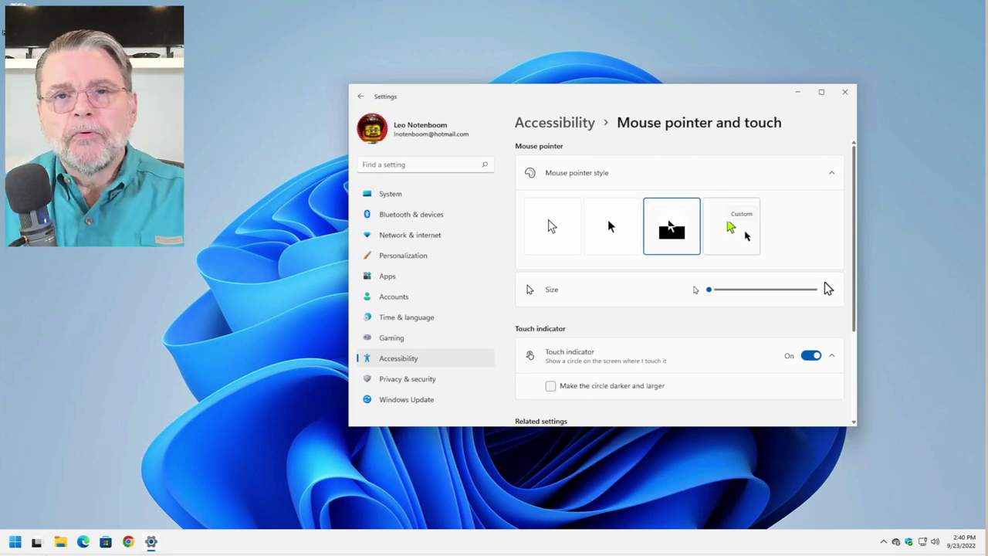
# - Try the custom pointer style with a self-chosen red colour and return to the white pointer style
pyautogui.click(745, 231)
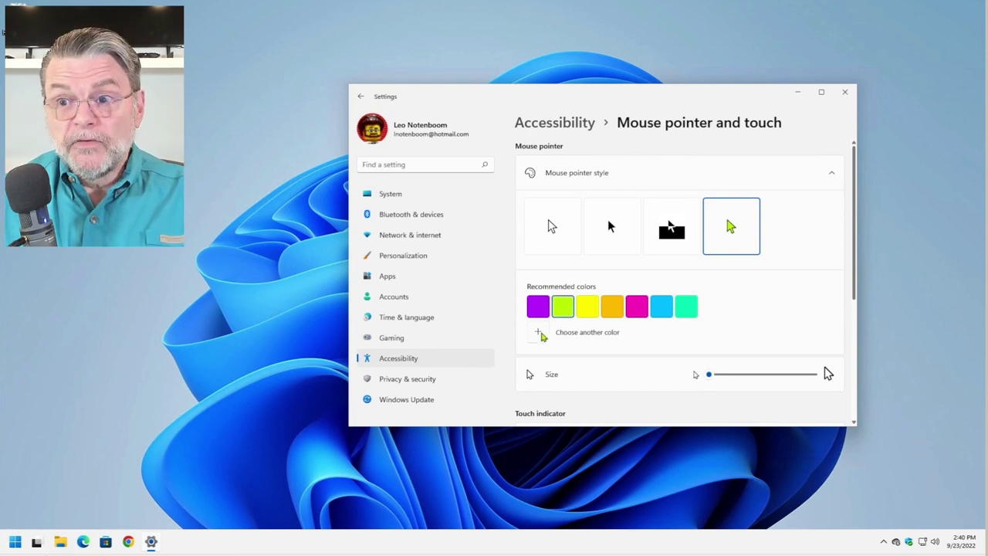
pyautogui.click(543, 333)
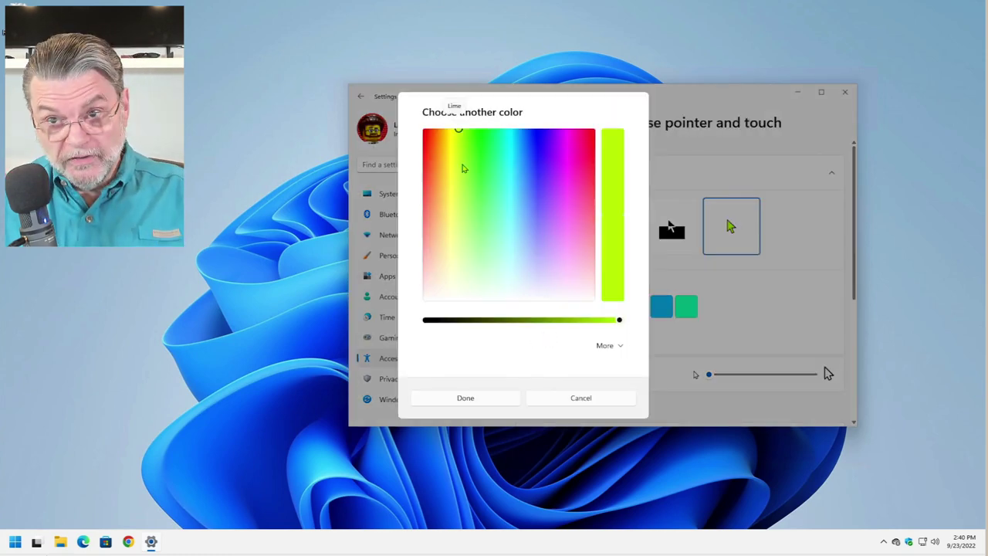
pyautogui.moveTo(432, 145); pyautogui.dragTo(410, 104)
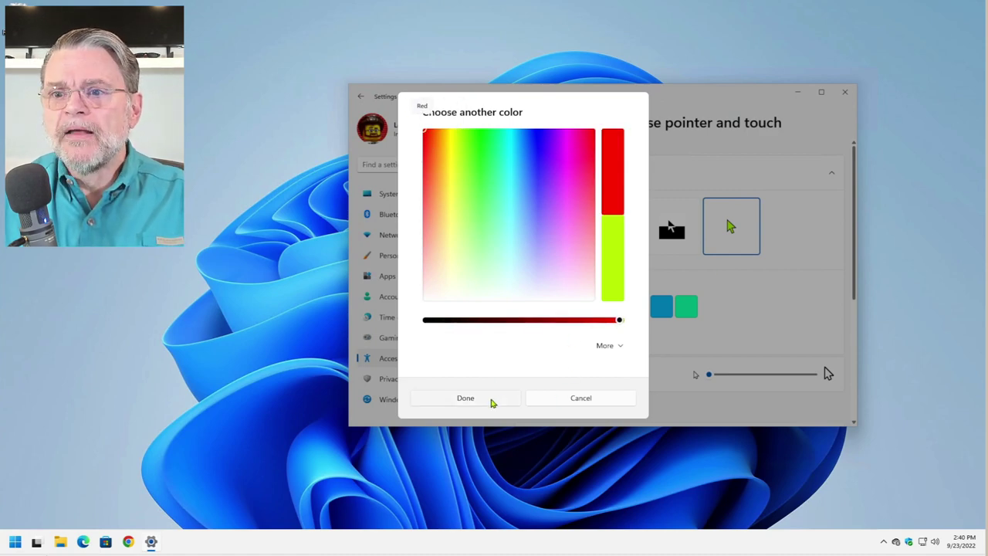
pyautogui.click(490, 402)
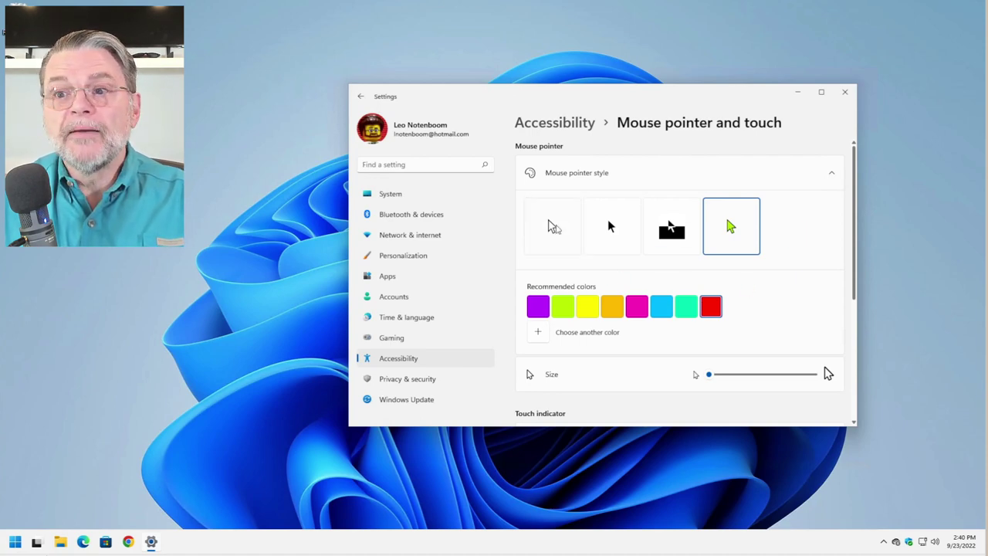
pyautogui.click(553, 227)
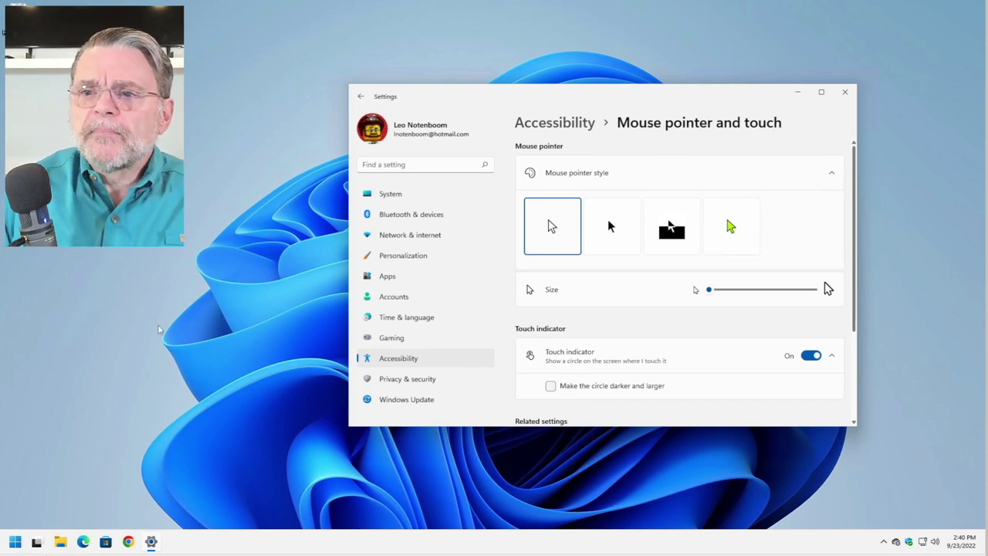
# - Collapse the mouse pointer style choices and open the related Mouse settings for pointer speed, primary button and scrolling
pyautogui.click(631, 170)
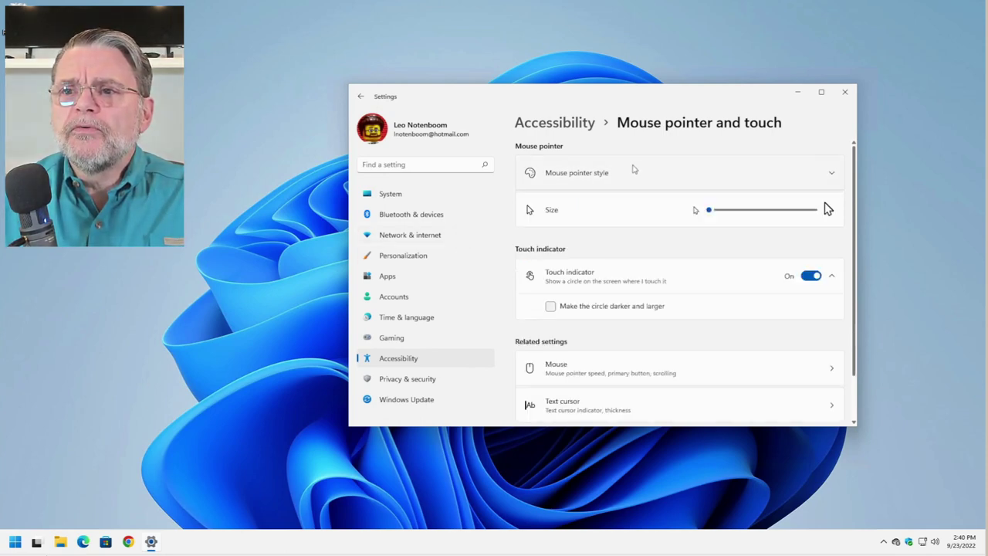
pyautogui.scroll(-2, 608, 232)
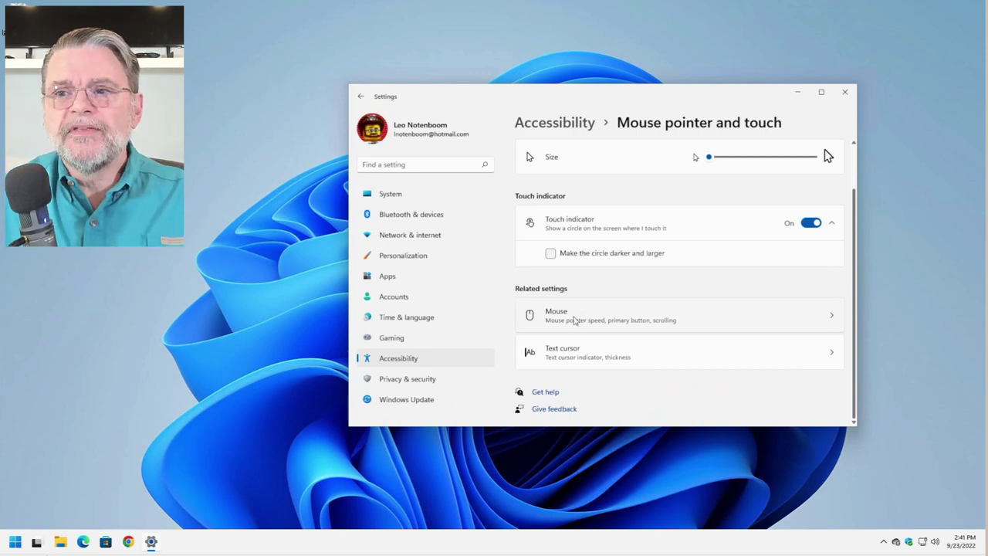
pyautogui.click(575, 317)
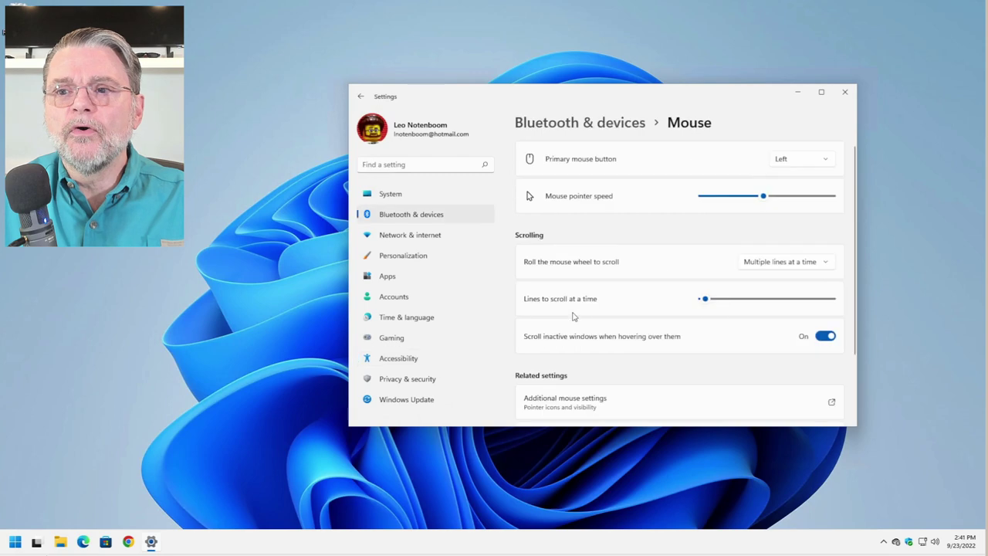
# - Examine the choices for the primary mouse button without changing it and look over the Mouse settings page
pyautogui.click(819, 161)
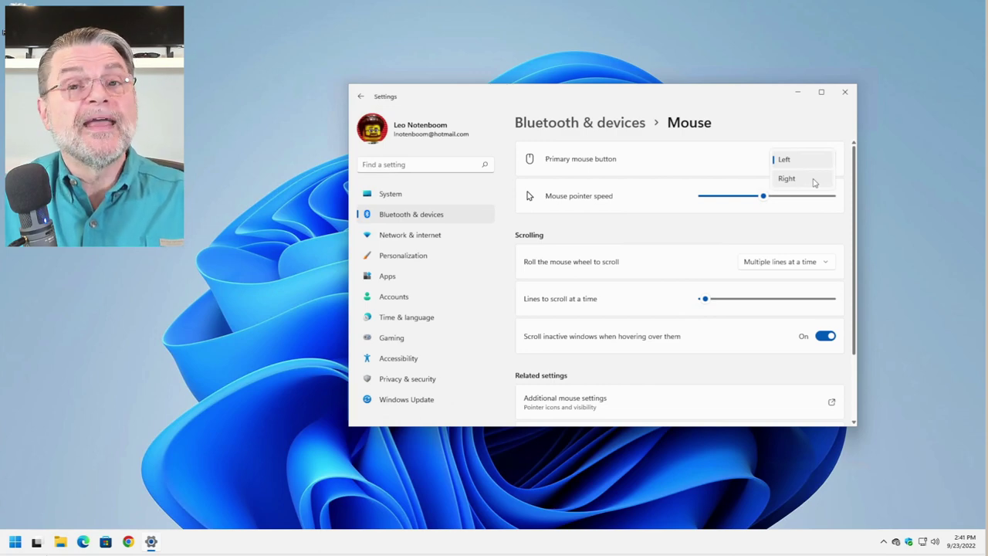
pyautogui.click(746, 122)
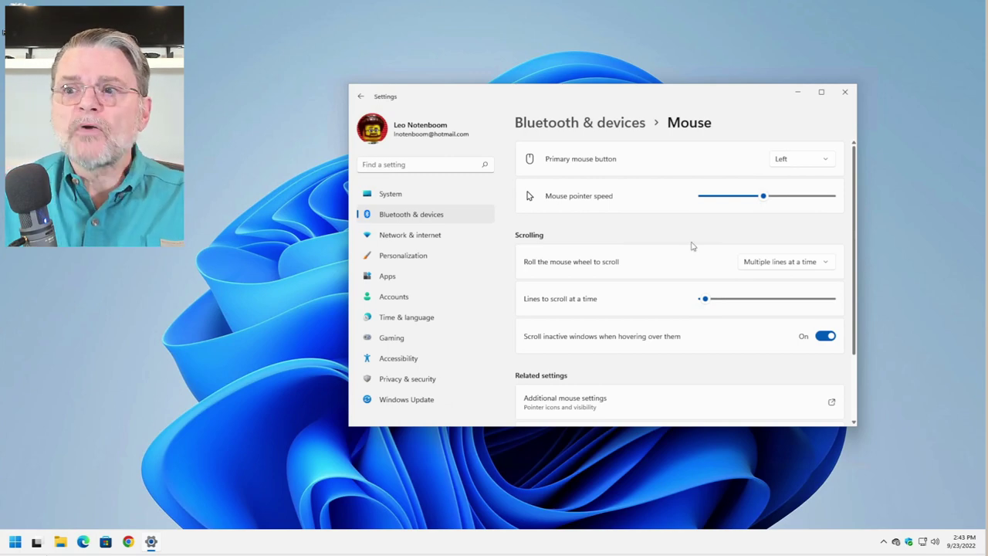
pyautogui.scroll(-1, 688, 268)
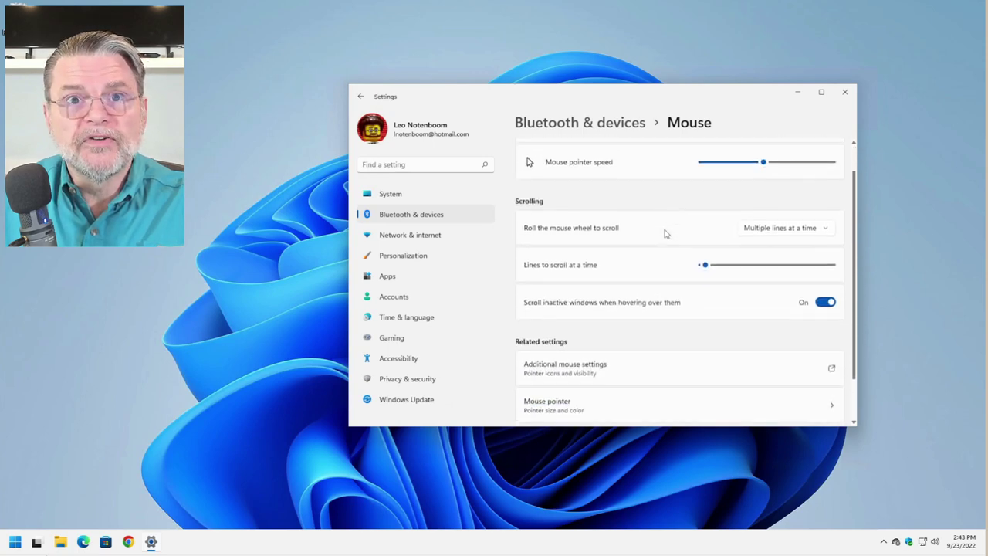
pyautogui.scroll(1, 665, 233)
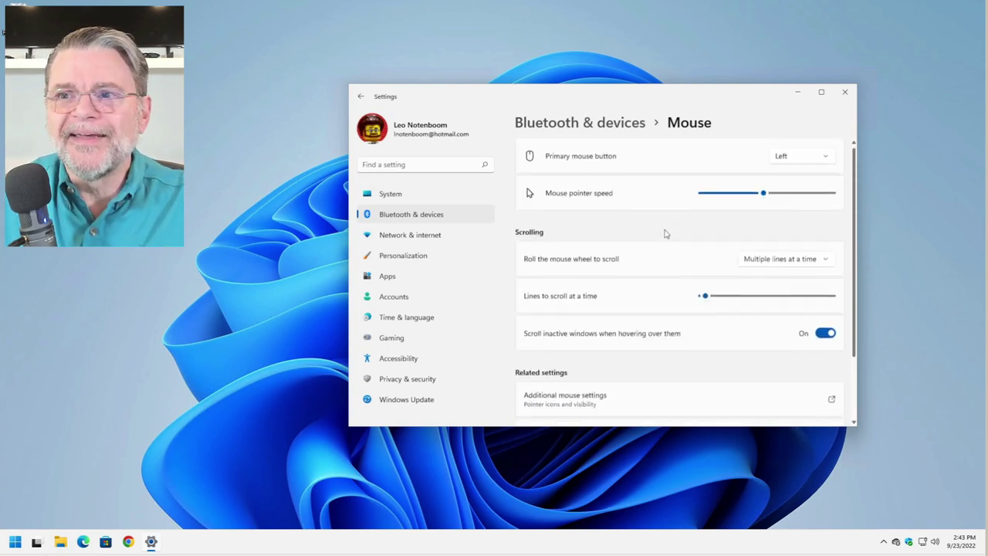
# - Try mouse wheel scrolling set to One screen at a time and return it to Multiple lines at a time
pyautogui.click(829, 263)
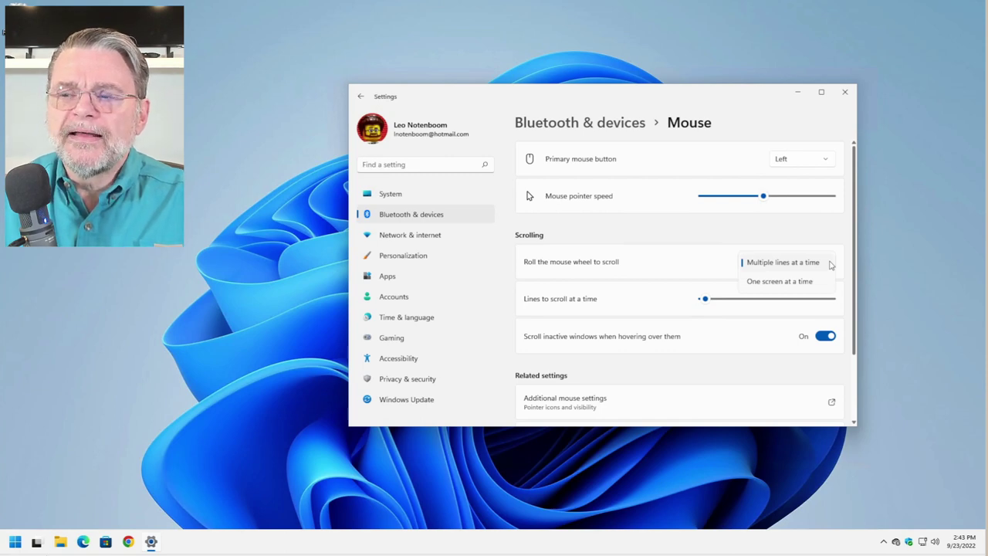
pyautogui.click(812, 282)
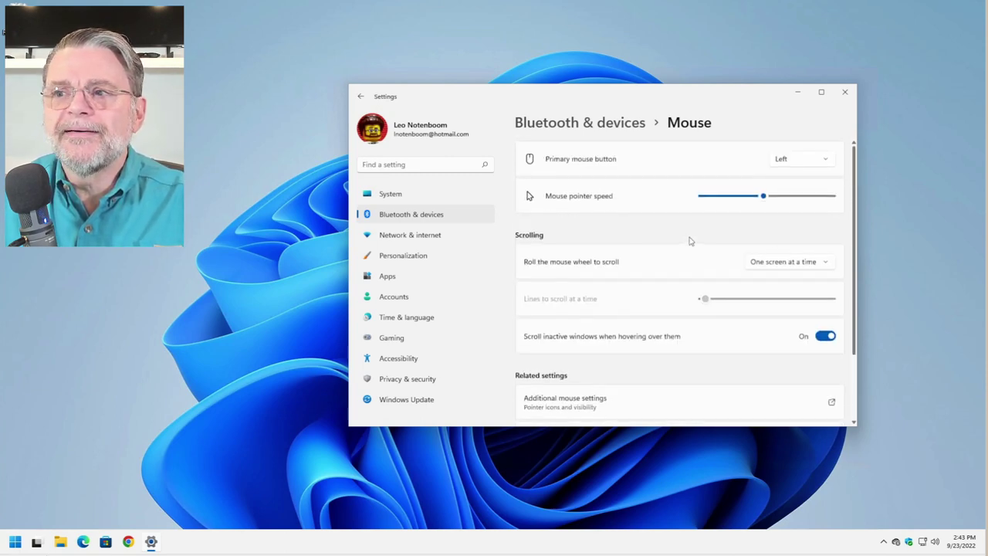
pyautogui.click(823, 264)
pyautogui.click(799, 243)
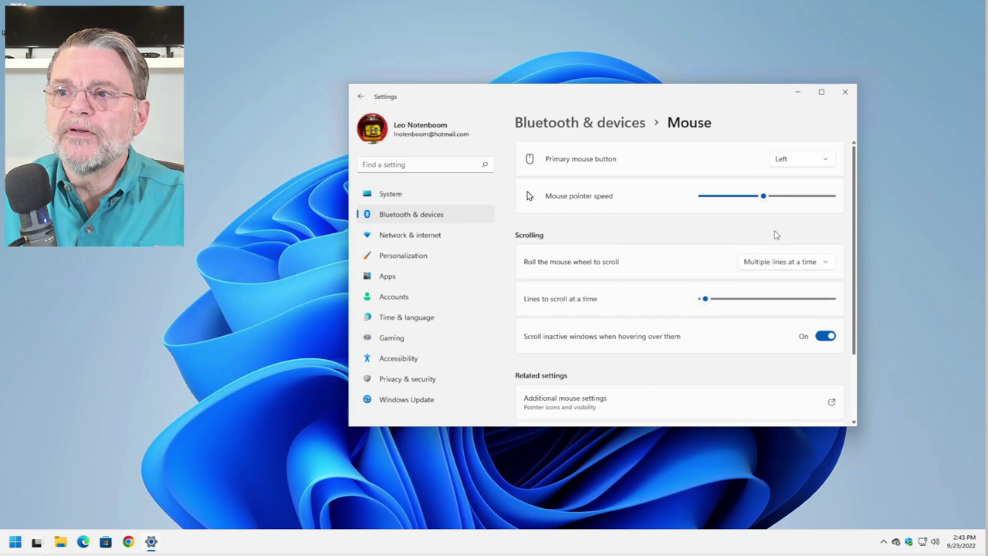
# - Try out the setting for lines to scroll at a time and test scrolling on the Mouse page
pyautogui.moveTo(705, 301)
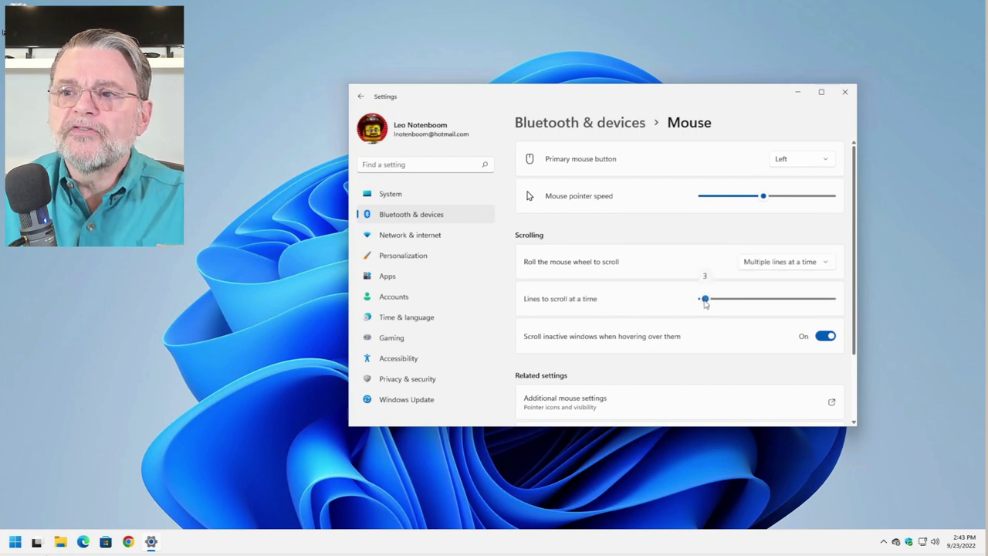
pyautogui.moveTo(705, 301)
pyautogui.mouseDown()
pyautogui.moveTo(832, 298)
pyautogui.moveTo(708, 302)
pyautogui.mouseUp()
pyautogui.scroll(-1, 816, 300)
pyautogui.scroll(1, 816, 300)
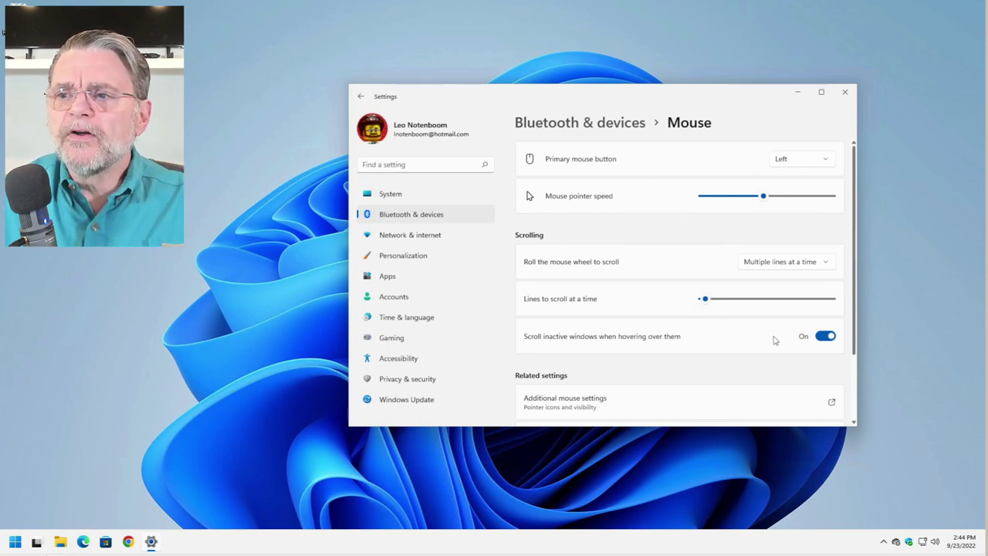
# - Open File Explorer, shorten its window from the upper edge, and bring the Settings window in front of it
pyautogui.click(62, 543)
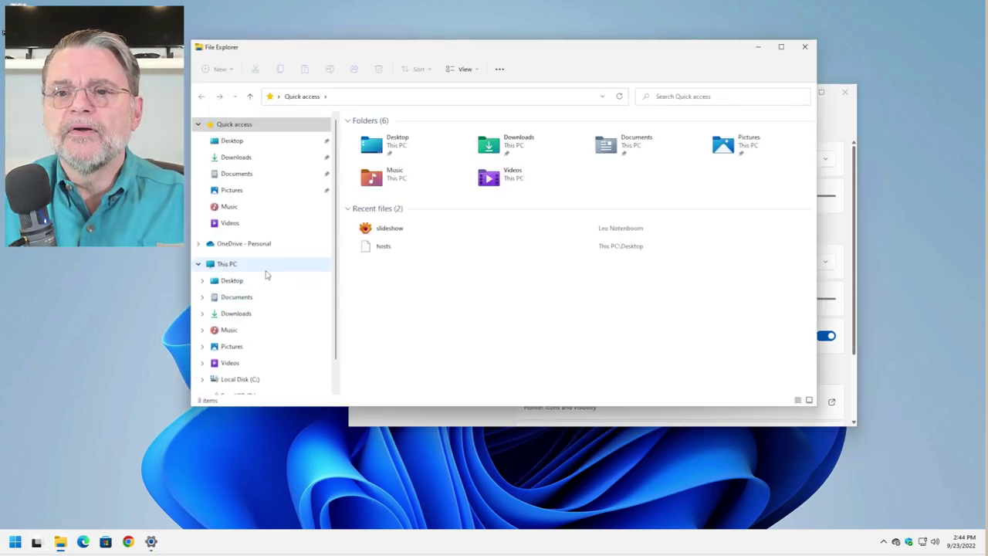
pyautogui.moveTo(408, 44); pyautogui.dragTo(442, 148)
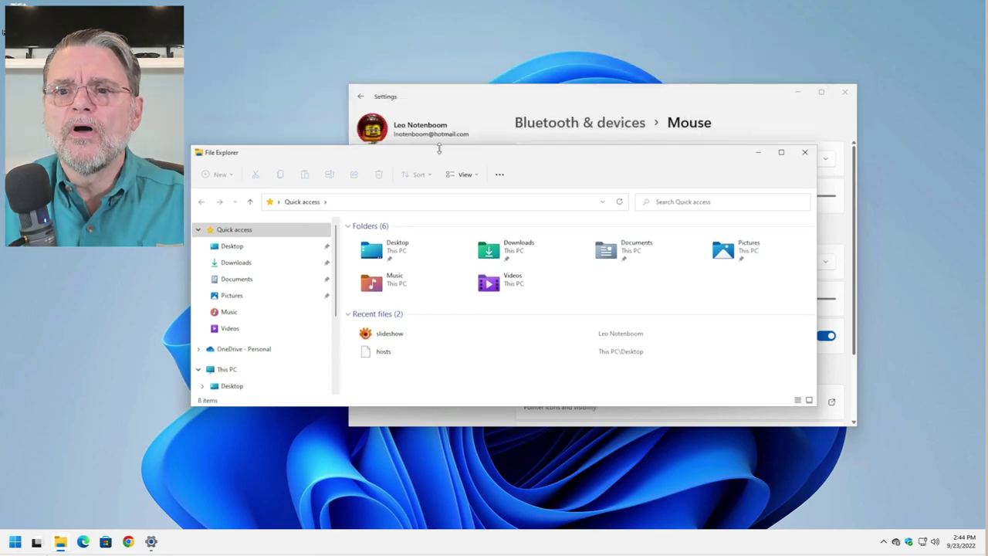
pyautogui.click(449, 98)
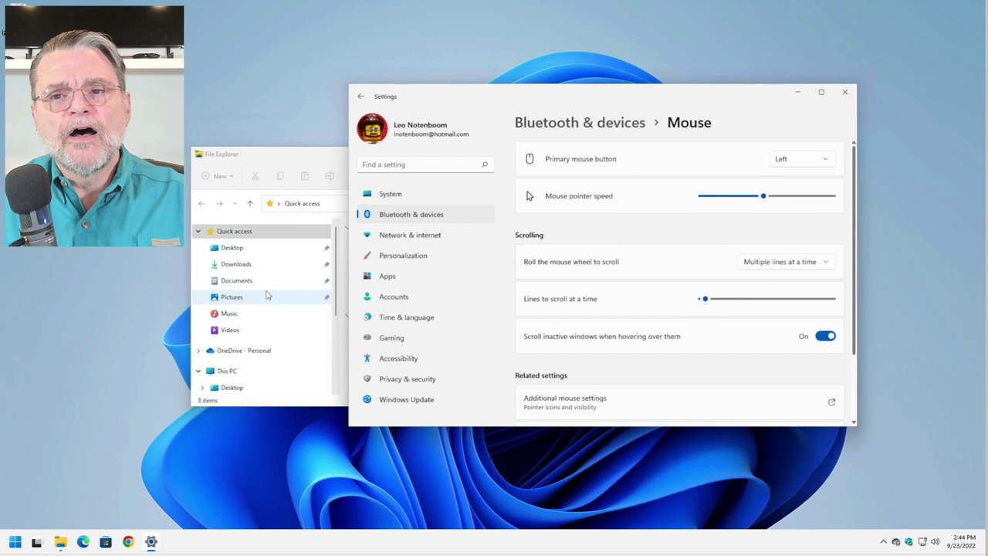
# - Test scrolling the folder list of the inactive File Explorer window while Settings stays the active window
pyautogui.scroll(-7, 277, 309)
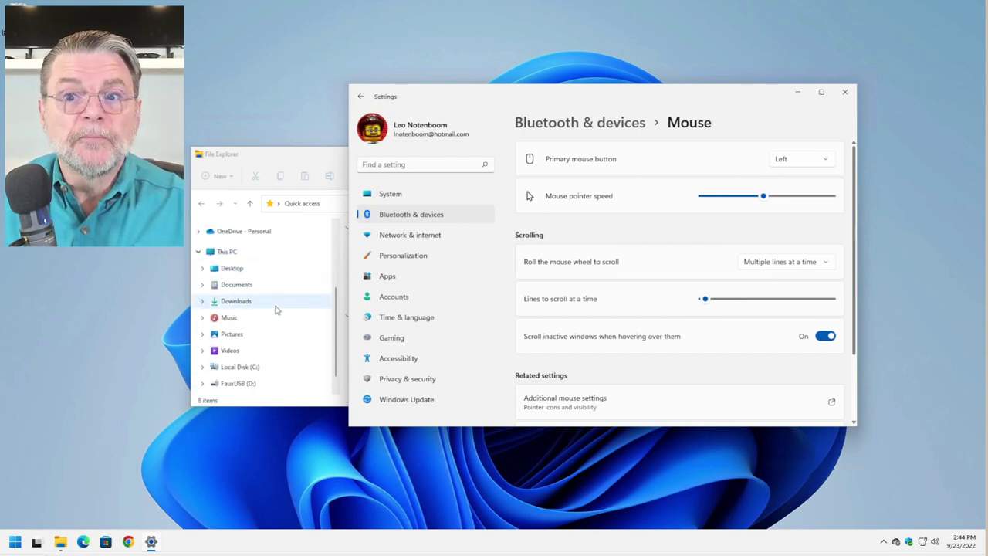
pyautogui.scroll(3, 276, 310)
pyautogui.scroll(2, 275, 312)
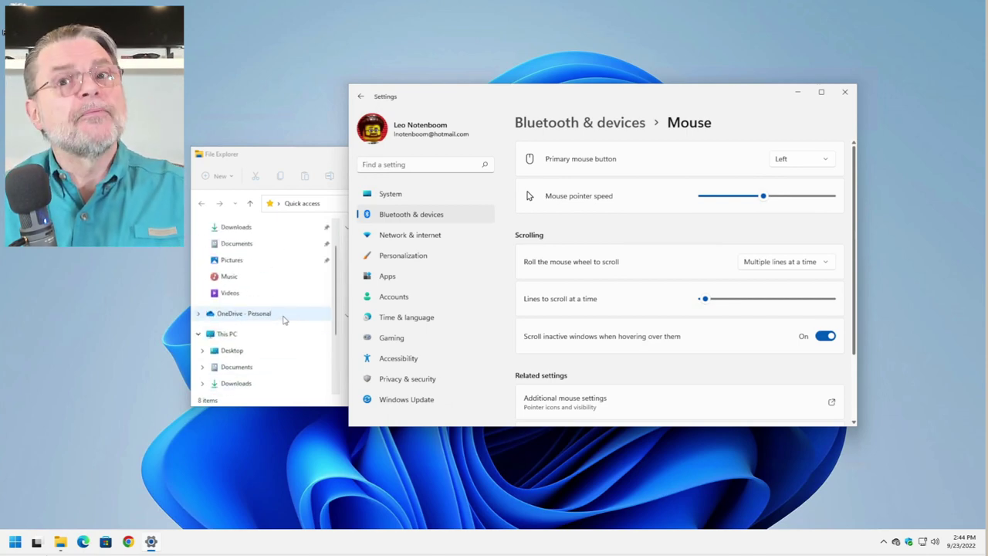
# - Turn off scrolling of inactive windows when hovering over them and test it on the File Explorer folder list
pyautogui.click(823, 337)
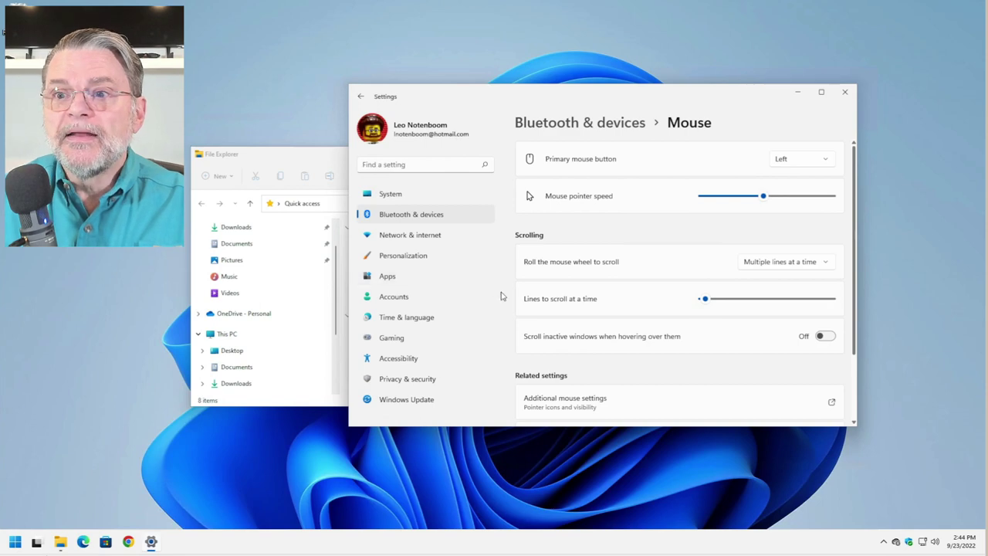
pyautogui.scroll(-3, 666, 289)
pyautogui.scroll(3, 712, 301)
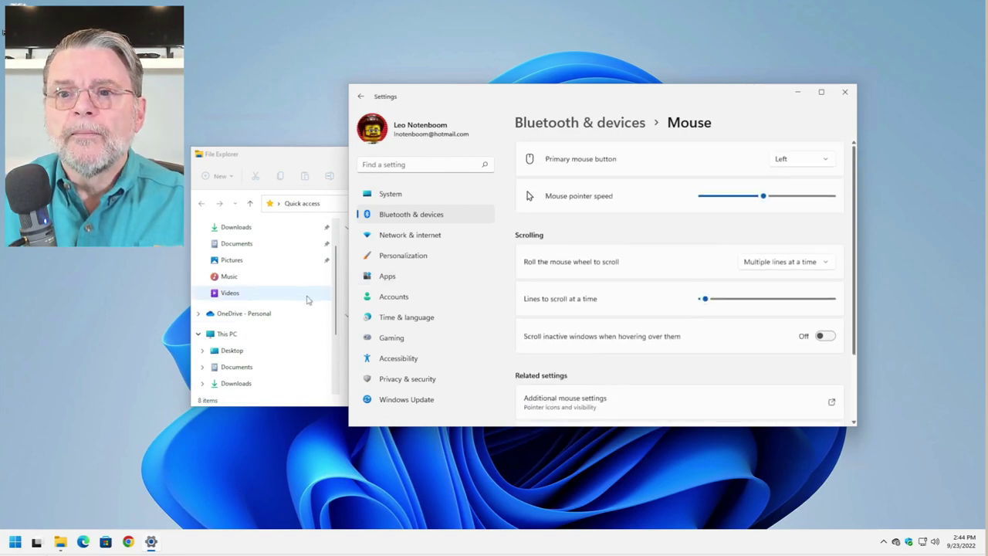
# - Test scrolling over the File Explorer folder list, first with Settings as the active window and again with File Explorer active
pyautogui.scroll(-3, 280, 304)
pyautogui.scroll(3, 274, 278)
pyautogui.scroll(-3, 287, 271)
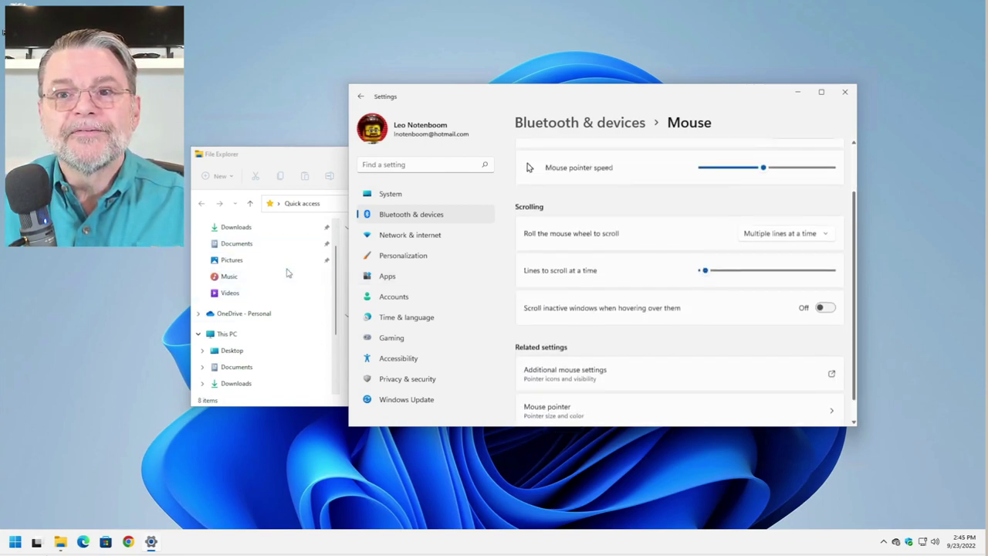
pyautogui.scroll(3, 289, 292)
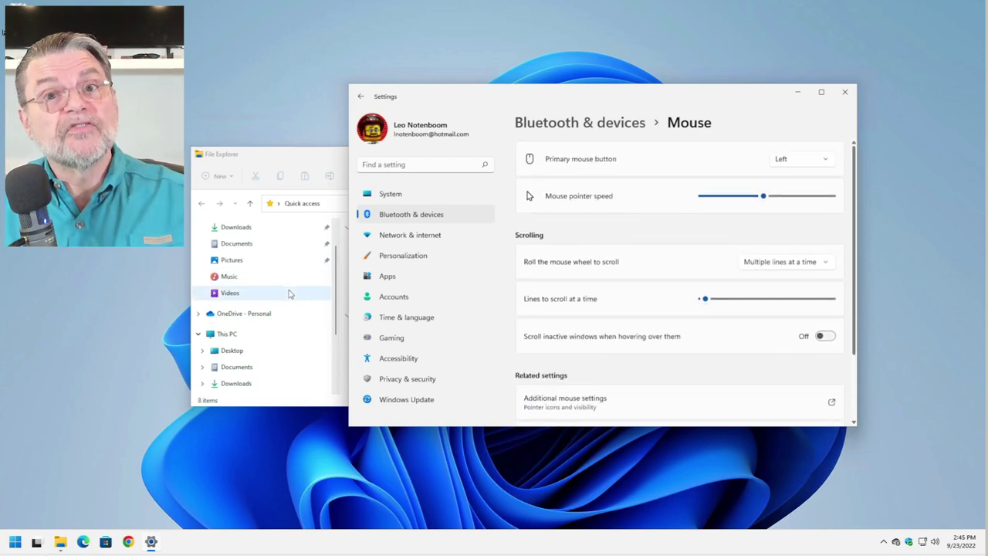
pyautogui.click(320, 157)
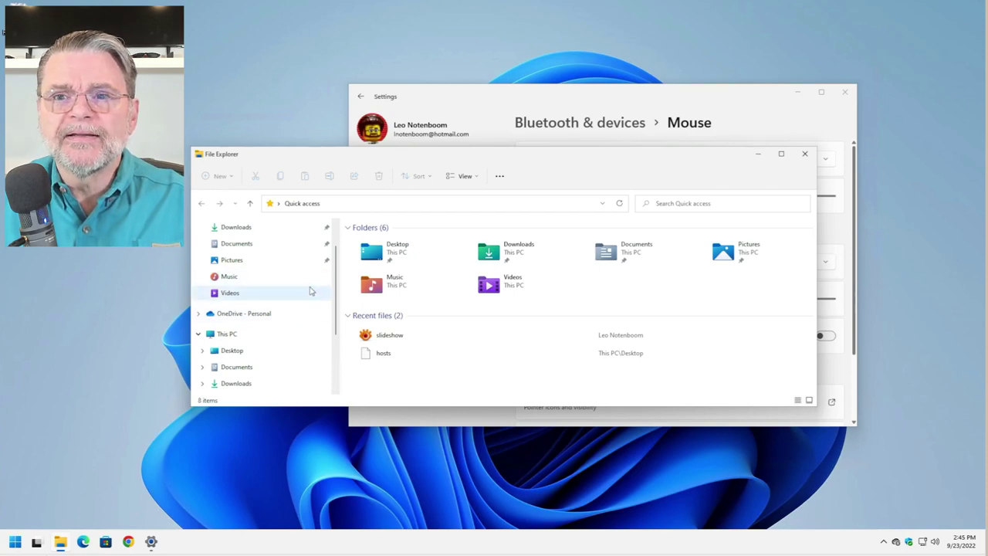
pyautogui.scroll(-2, 303, 296)
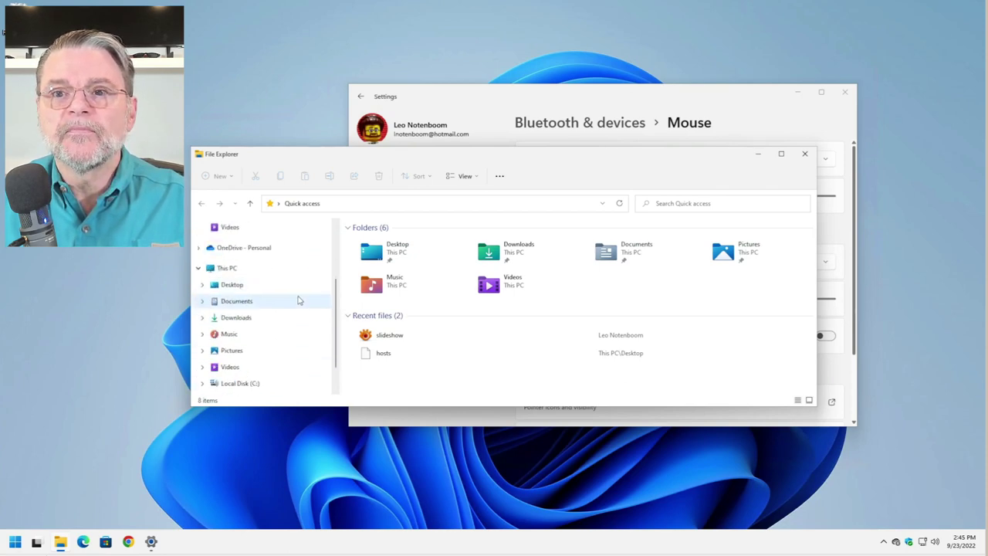
# - Close File Explorer and turn on scrolling of inactive windows when hovering over them
pyautogui.click(805, 154)
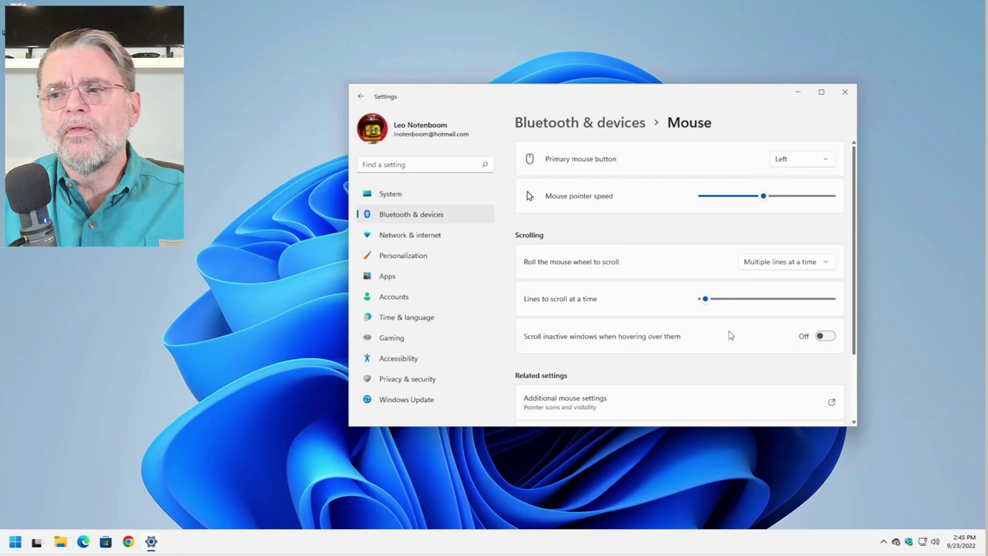
pyautogui.click(827, 337)
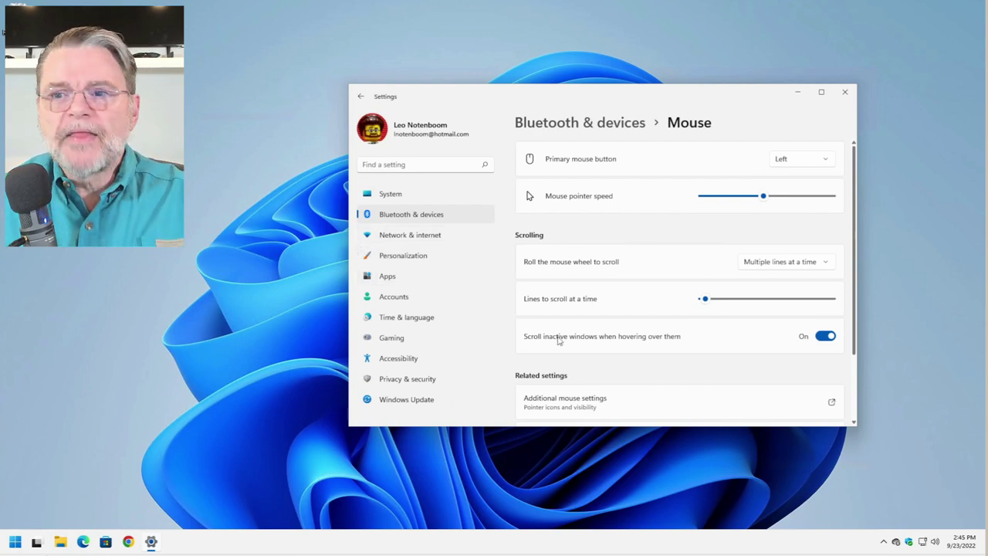
# - Open the additional mouse settings and test the current double-click speed on the sample folder
pyautogui.click(607, 406)
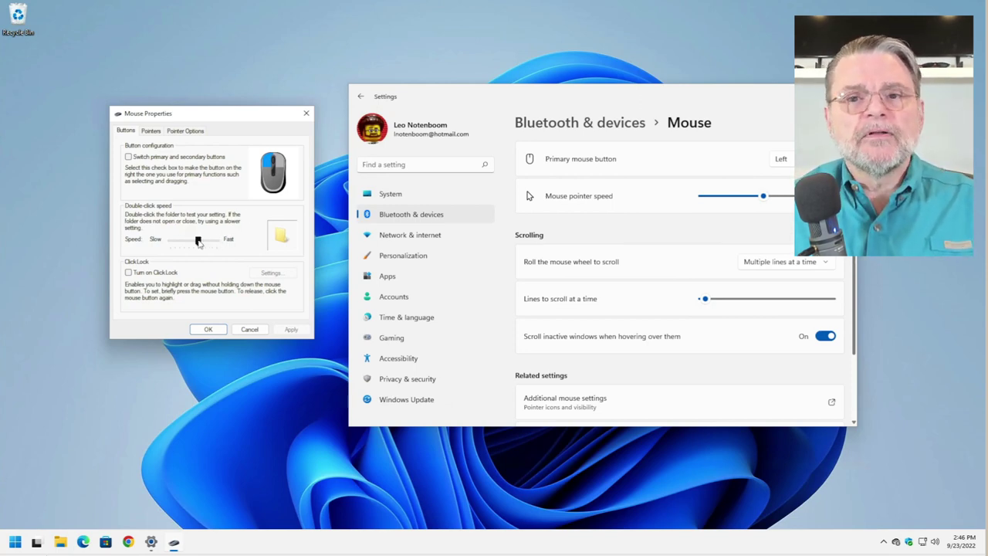
pyautogui.doubleClick(281, 238)
pyautogui.doubleClick(281, 238)
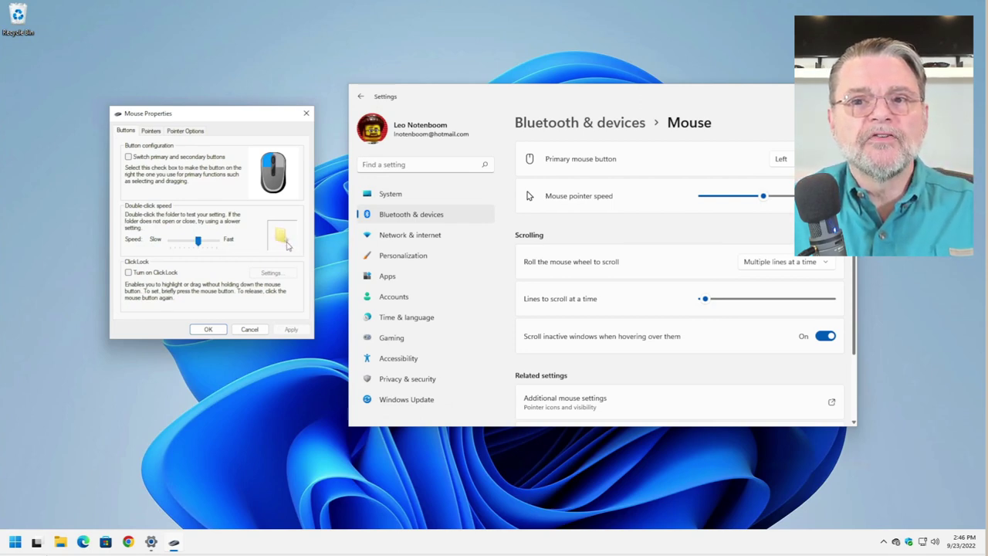
pyautogui.doubleClick(286, 246)
pyautogui.doubleClick(286, 245)
# - Try a much slower double-click speed on the sample folder, and return the speed to the middle of its range
pyautogui.moveTo(199, 241); pyautogui.dragTo(175, 244)
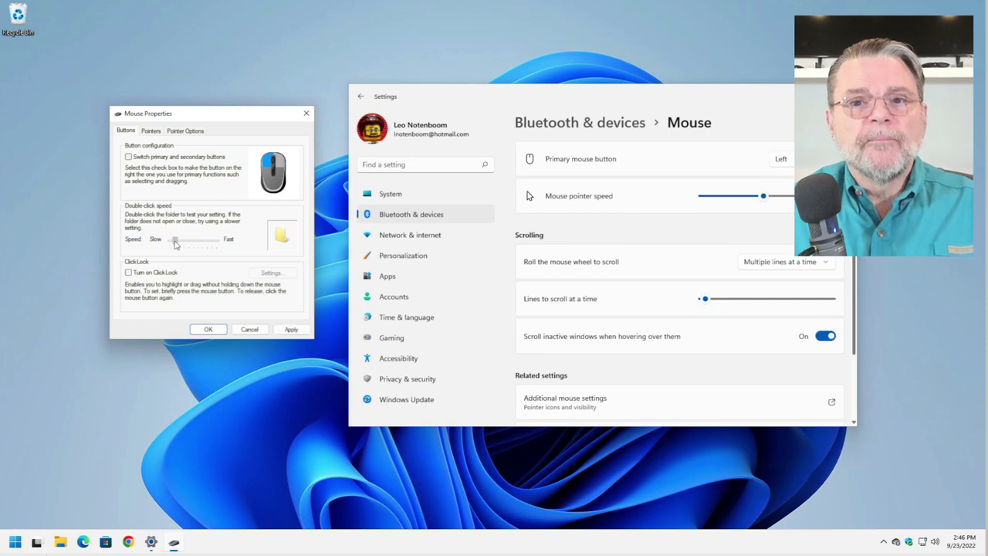
pyautogui.doubleClick(284, 240)
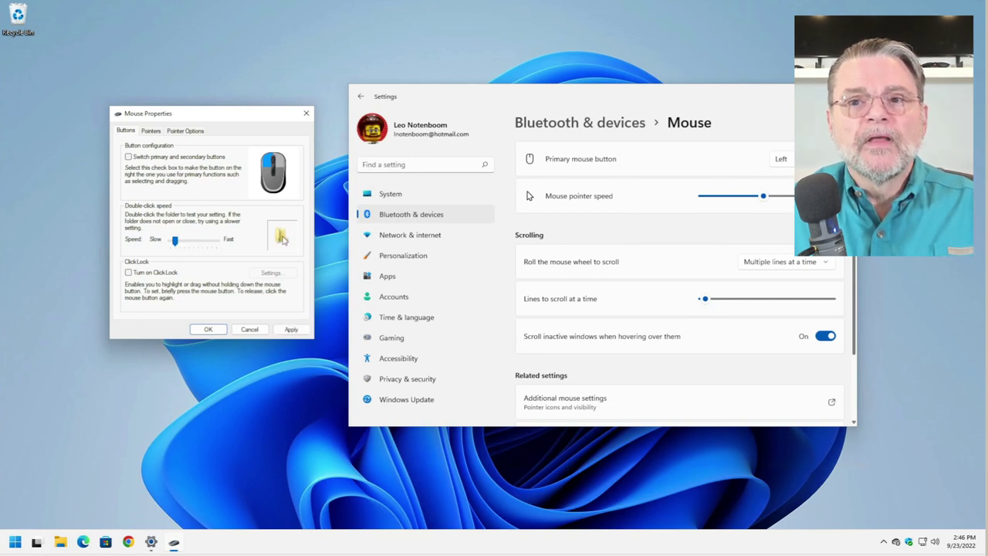
pyautogui.moveTo(177, 241); pyautogui.dragTo(199, 244)
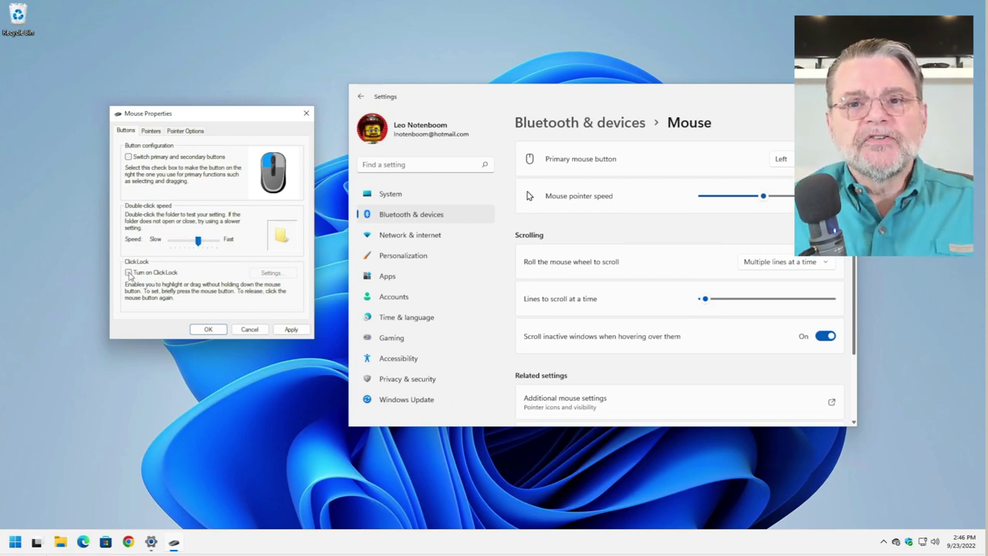
# - Turn on ClickLock and test it by moving the Settings and Mouse Properties windows
pyautogui.click(129, 273)
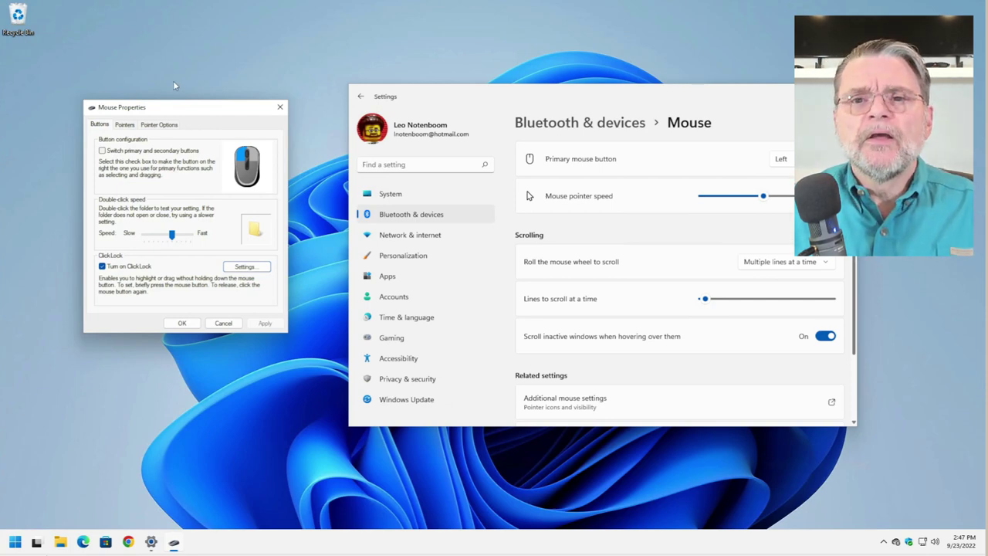
pyautogui.click(456, 95)
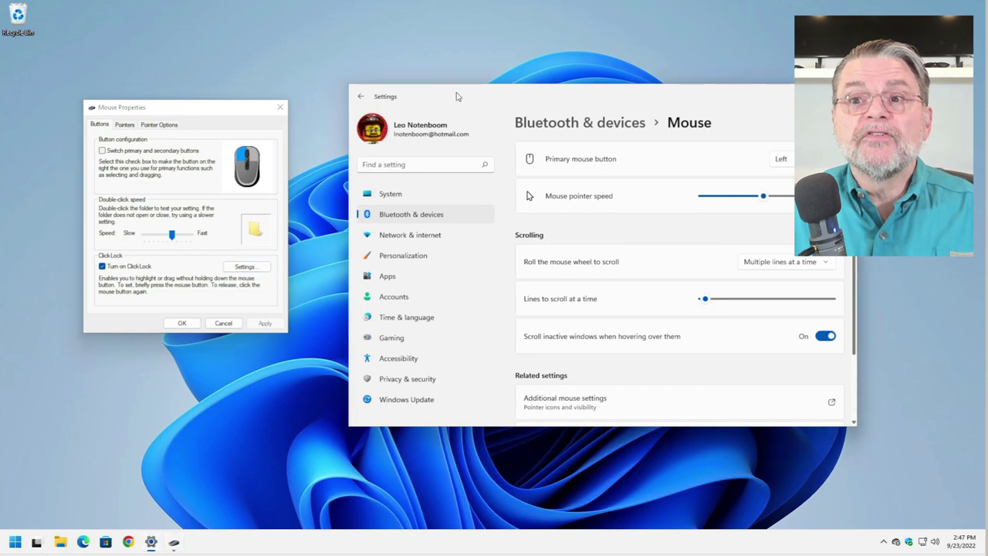
pyautogui.moveTo(456, 95); pyautogui.dragTo(477, 84)
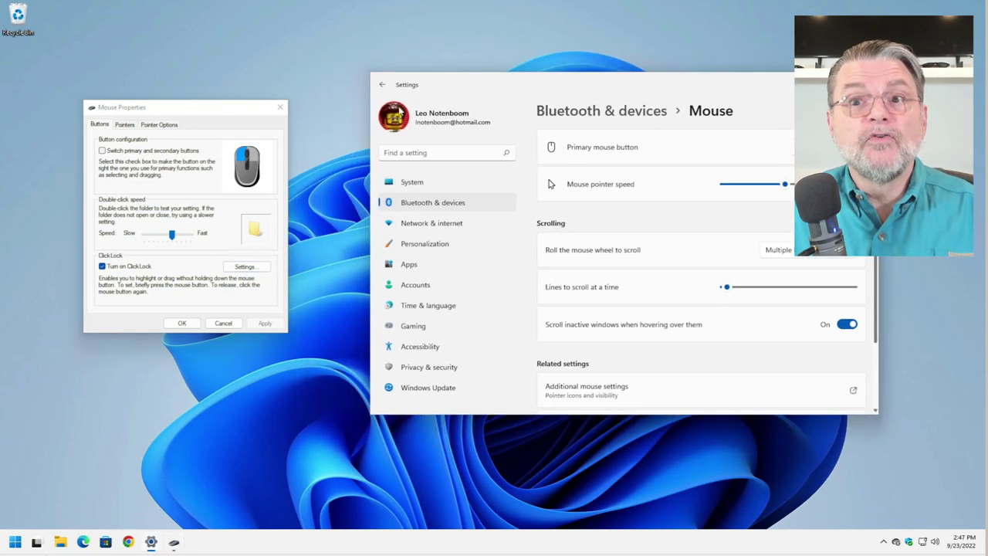
pyautogui.click(208, 115)
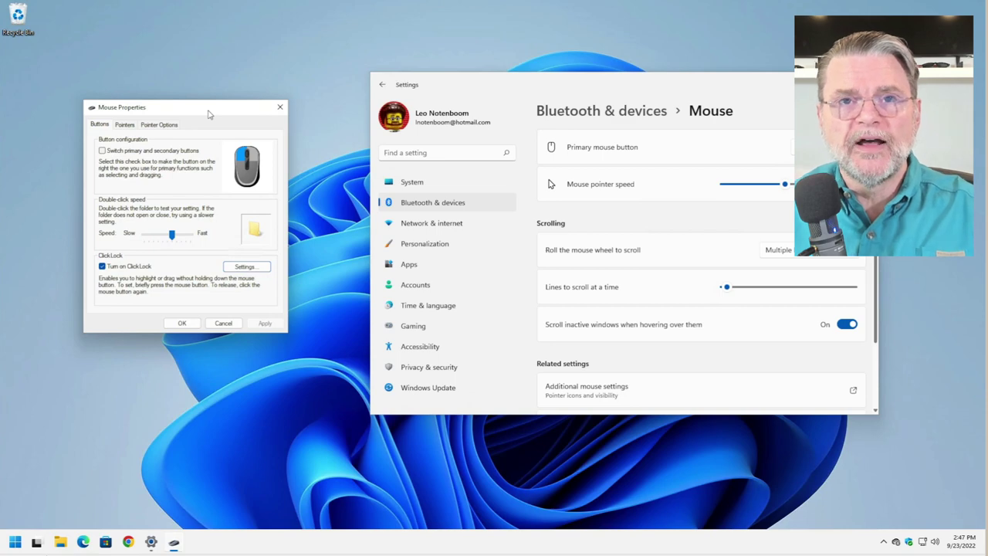
pyautogui.moveTo(208, 114)
pyautogui.mouseDown()
pyautogui.moveTo(237, 97)
pyautogui.moveTo(194, 95)
pyautogui.moveTo(220, 110)
pyautogui.moveTo(196, 88)
pyautogui.moveTo(209, 90)
pyautogui.moveTo(196, 91)
pyautogui.moveTo(198, 101)
pyautogui.mouseUp()
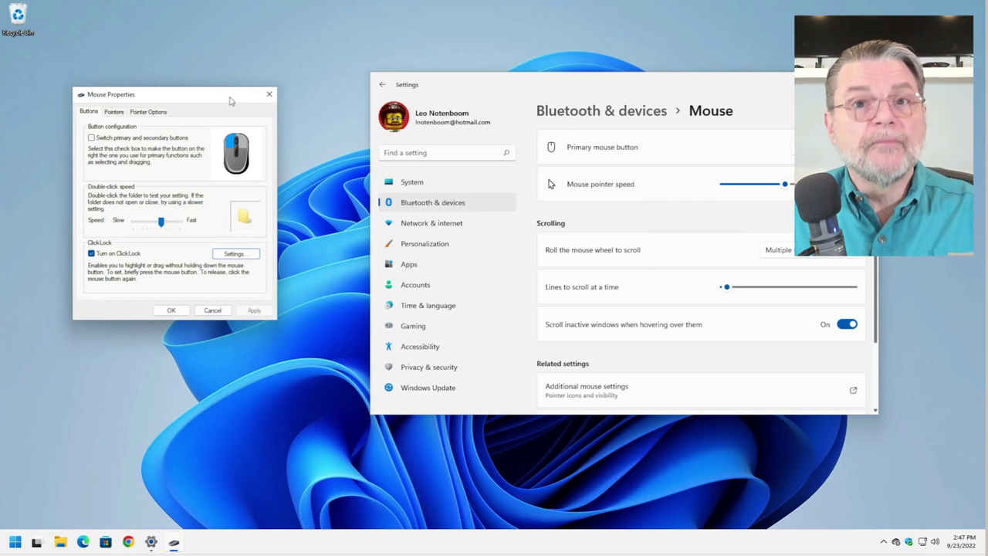
# - Try out the Windows Black (extra large) pointer scheme and set the scheme to Windows Default (system scheme)
pyautogui.click(114, 112)
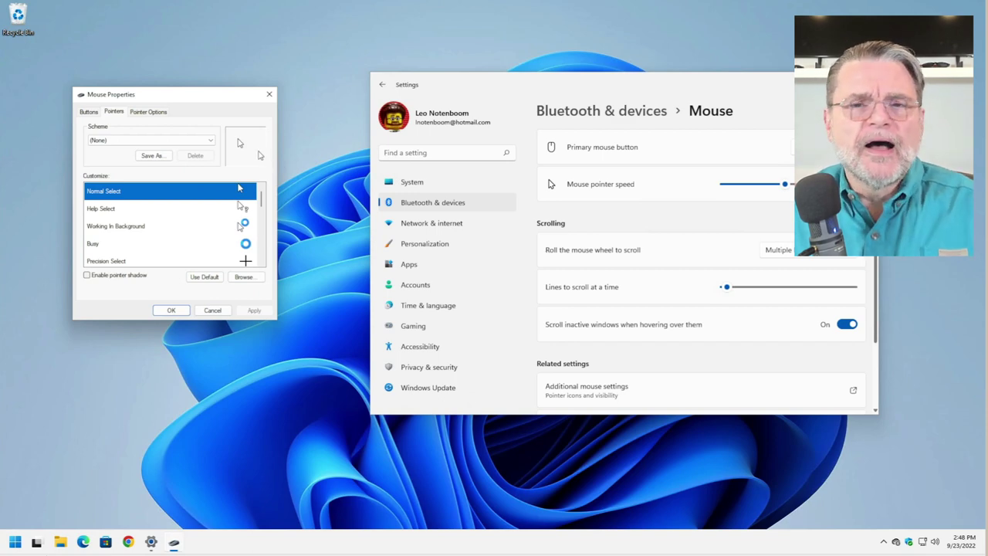
pyautogui.click(207, 141)
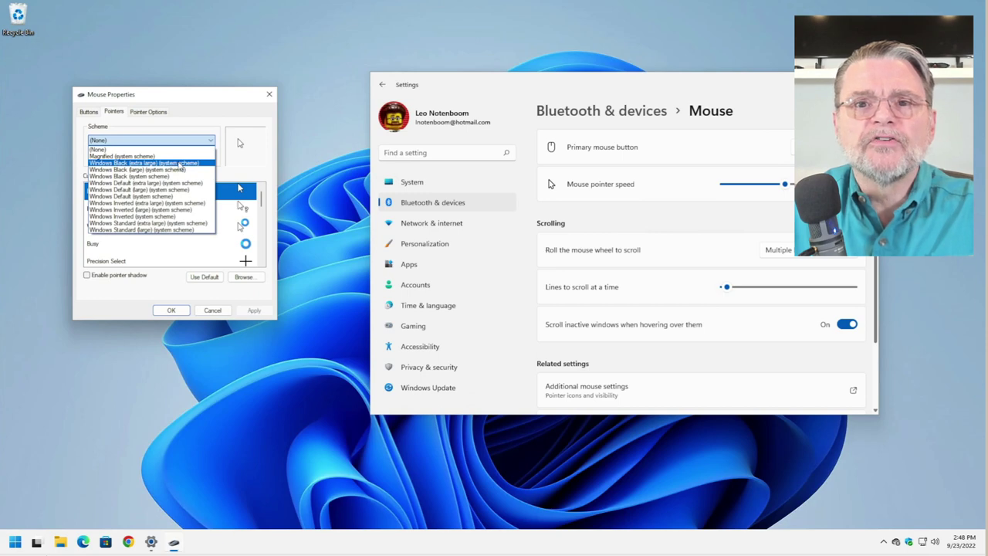
pyautogui.click(179, 163)
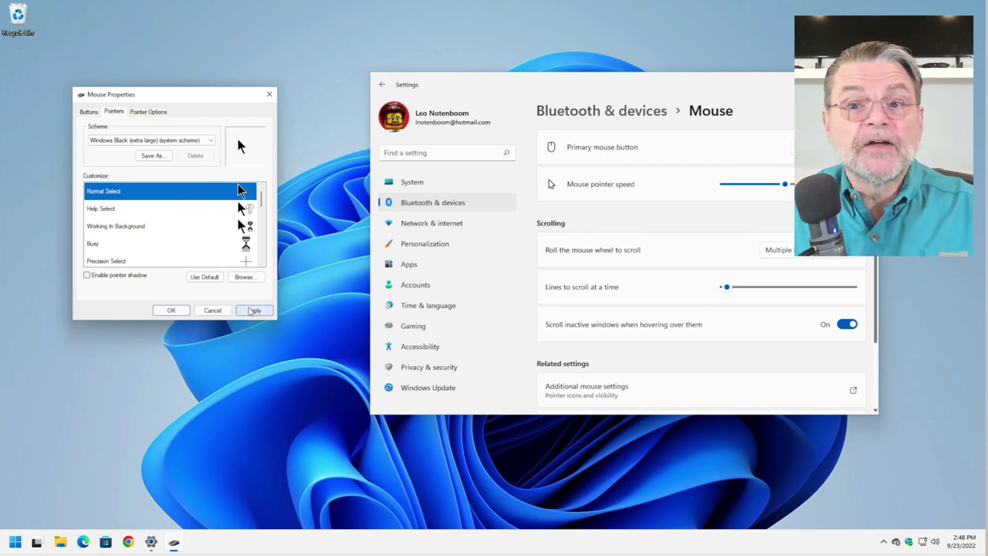
pyautogui.click(256, 312)
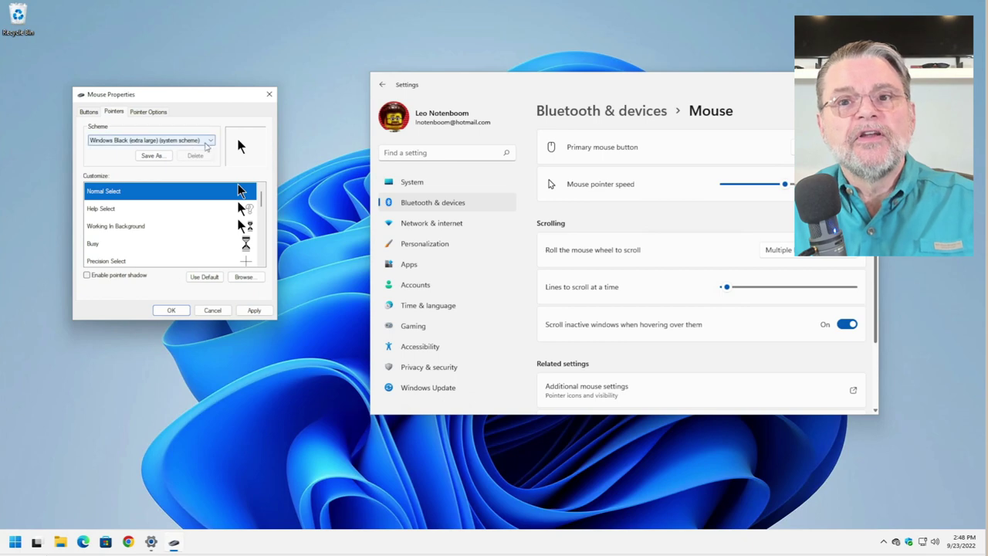
pyautogui.click(212, 142)
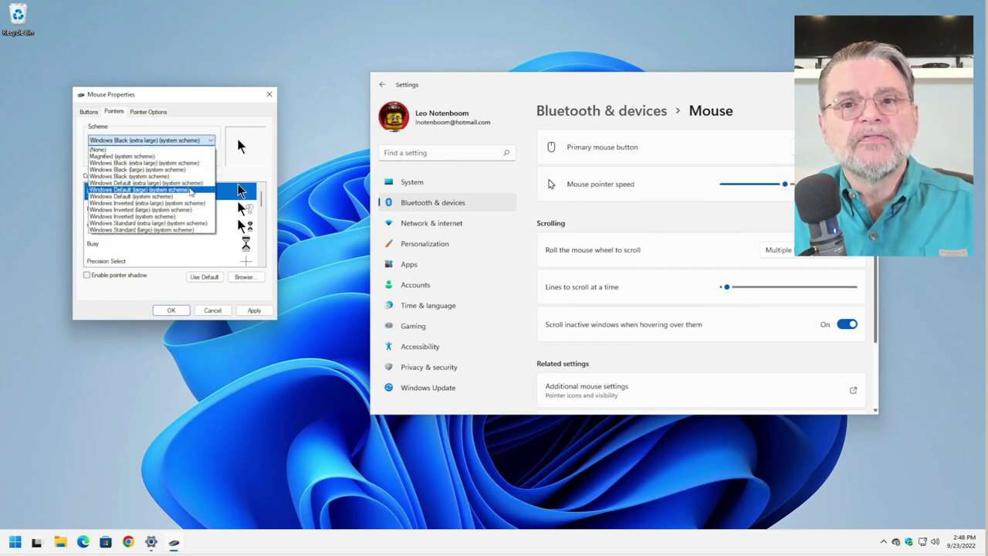
pyautogui.click(176, 198)
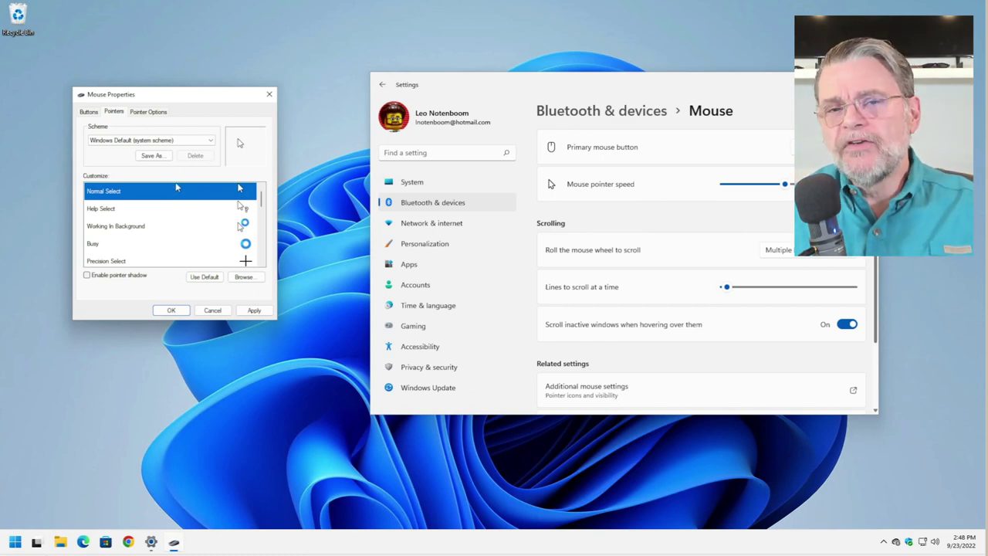
# - Enable and test showing the pointer's location with the CTRL key, and enable pointer trails, applying both pointer options
pyautogui.click(149, 113)
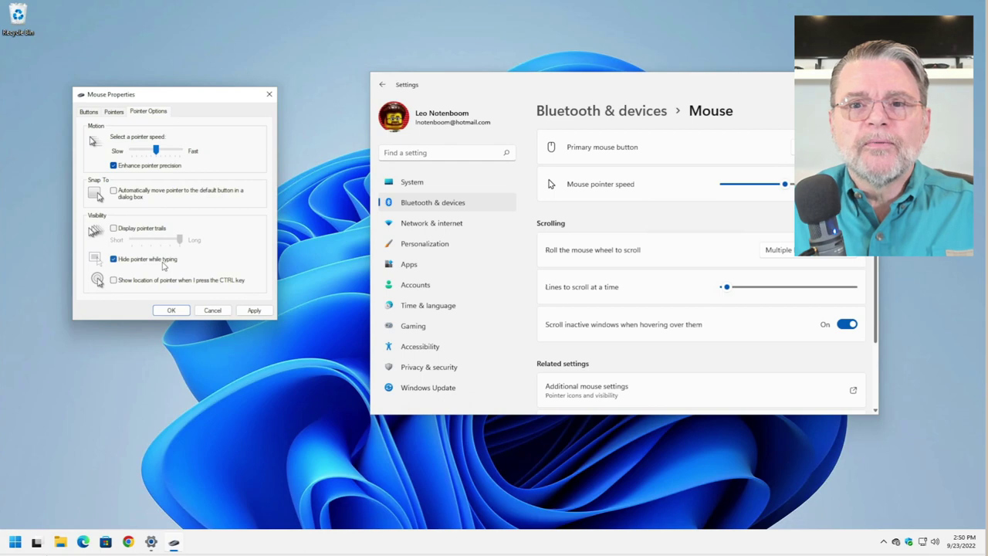
pyautogui.click(114, 280)
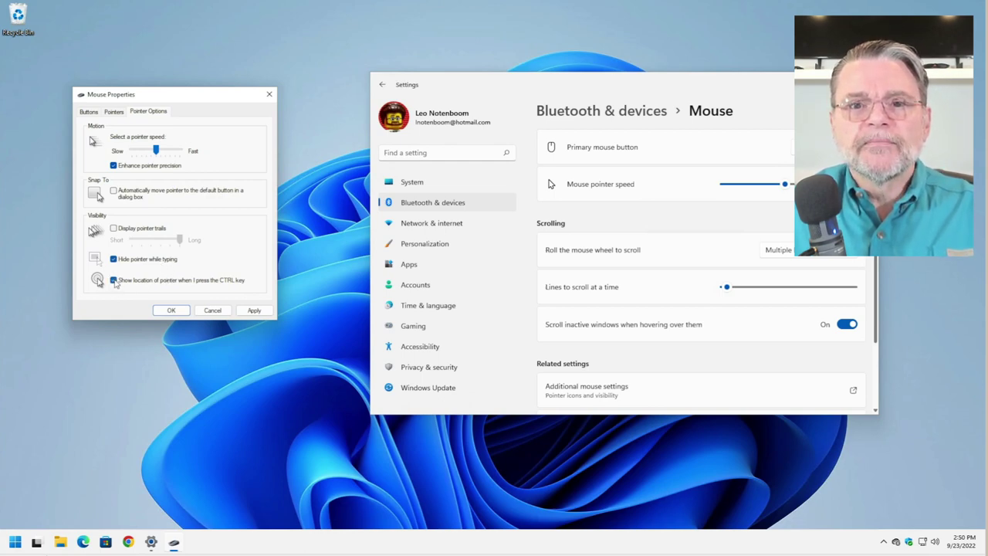
pyautogui.click(254, 310)
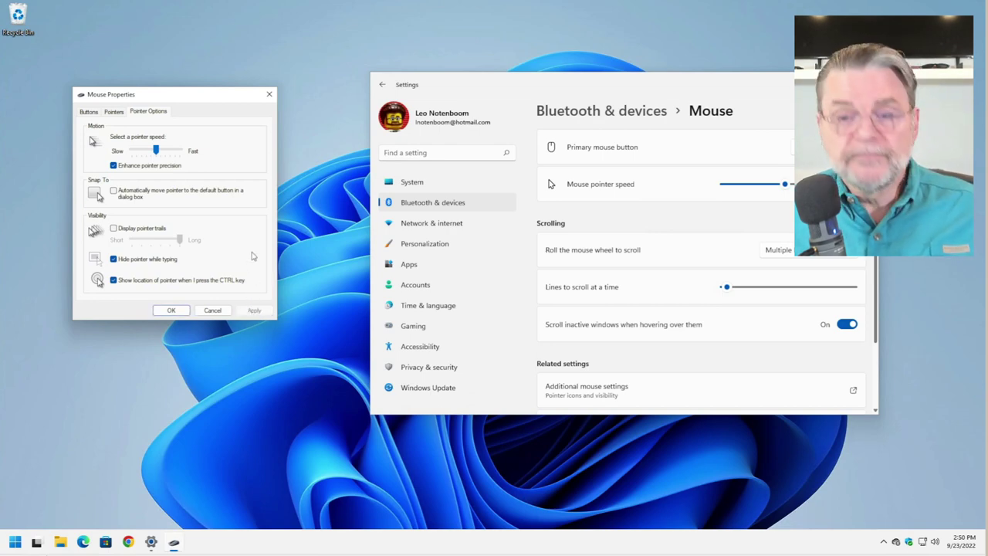
pyautogui.press('ctrl')
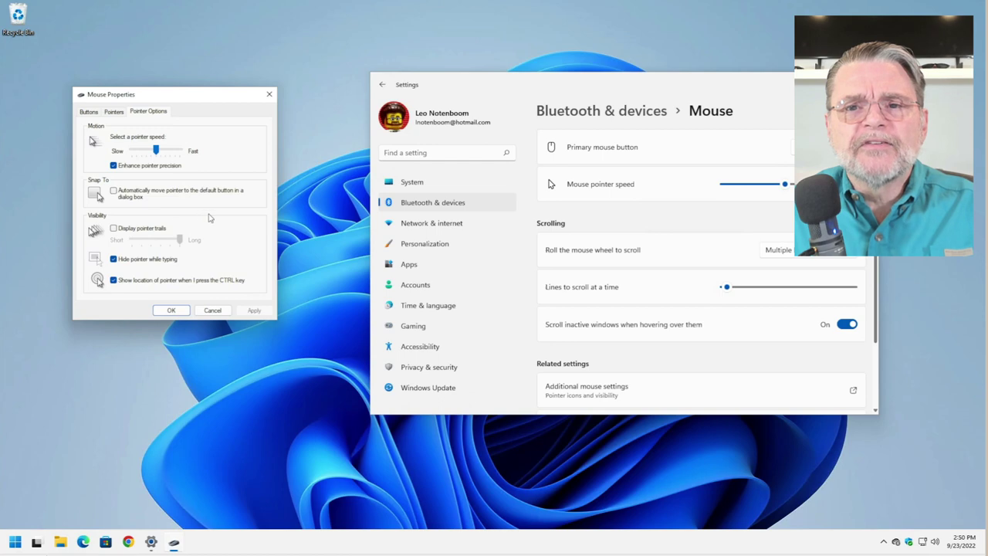
pyautogui.click(114, 230)
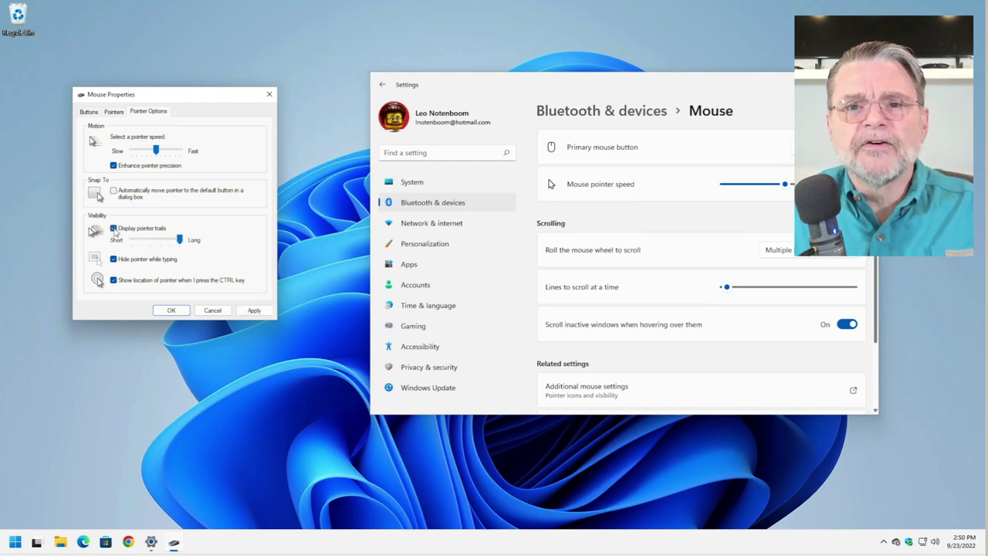
pyautogui.click(253, 310)
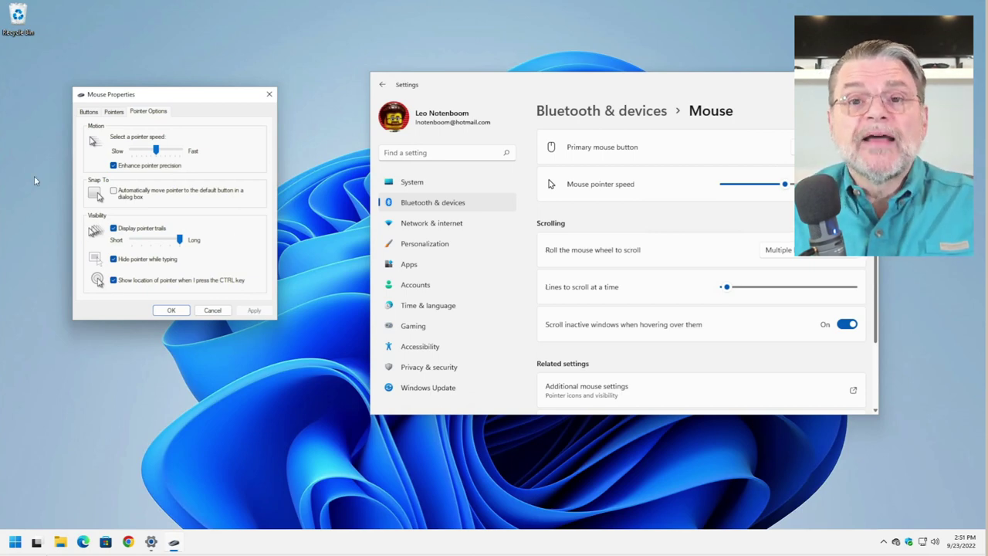
pyautogui.click(85, 114)
pyautogui.click(113, 113)
pyautogui.click(147, 113)
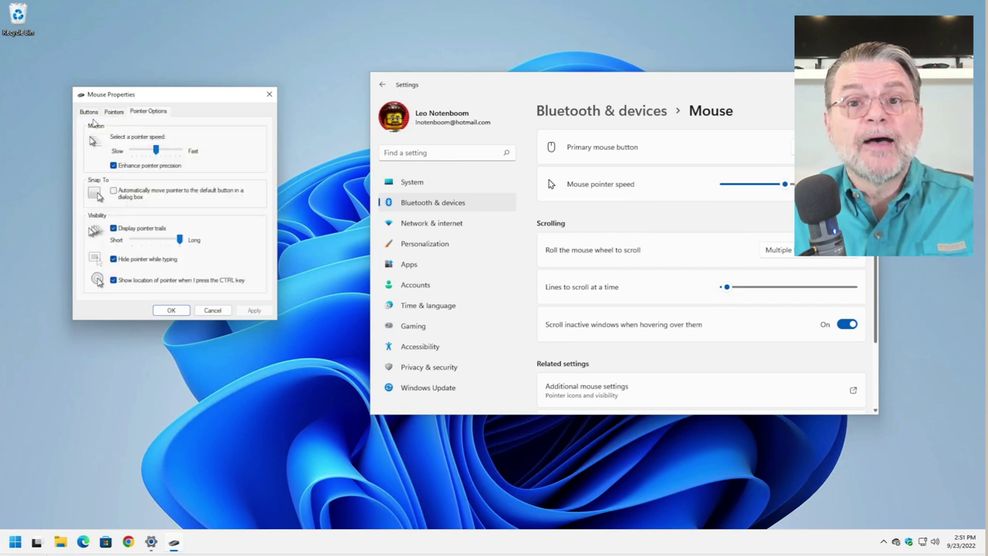
pyautogui.click(90, 113)
pyautogui.click(115, 113)
pyautogui.click(146, 112)
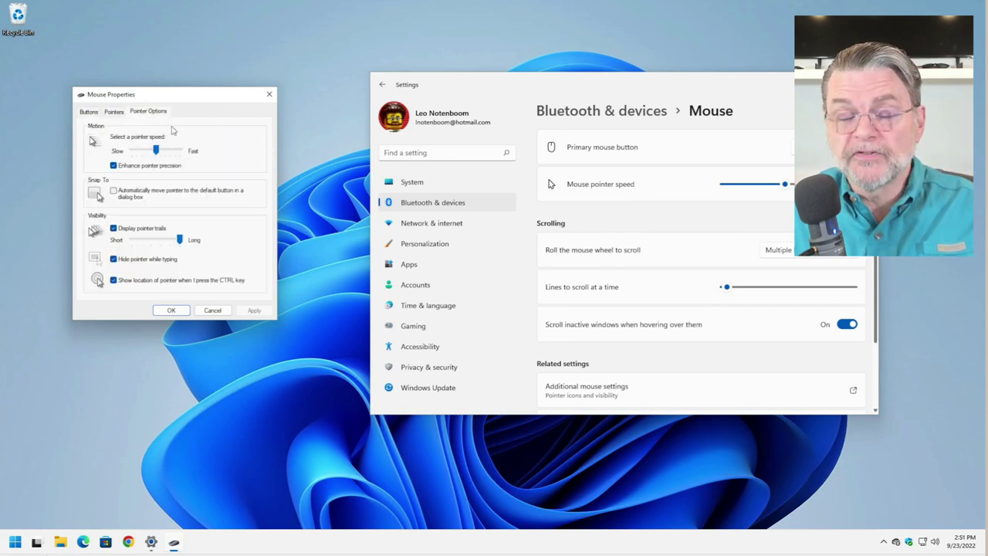